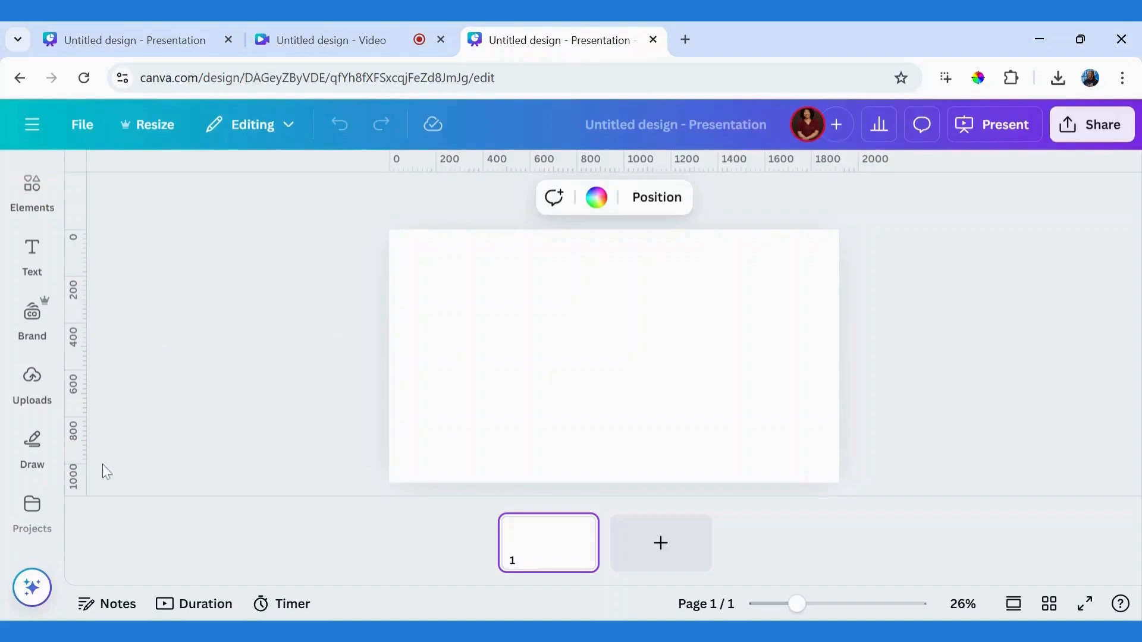
# Step: Open the Text Shape app for the blank presentation page
pyautogui.scroll(-3, 32, 387)
pyautogui.scroll(-2, 32, 357)
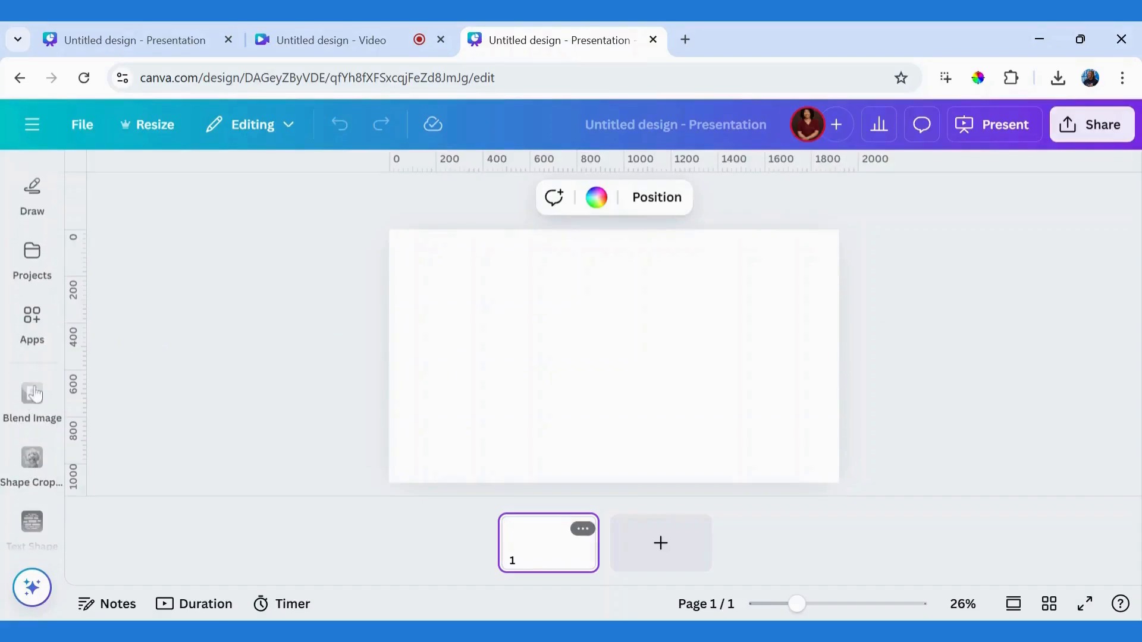
pyautogui.click(25, 525)
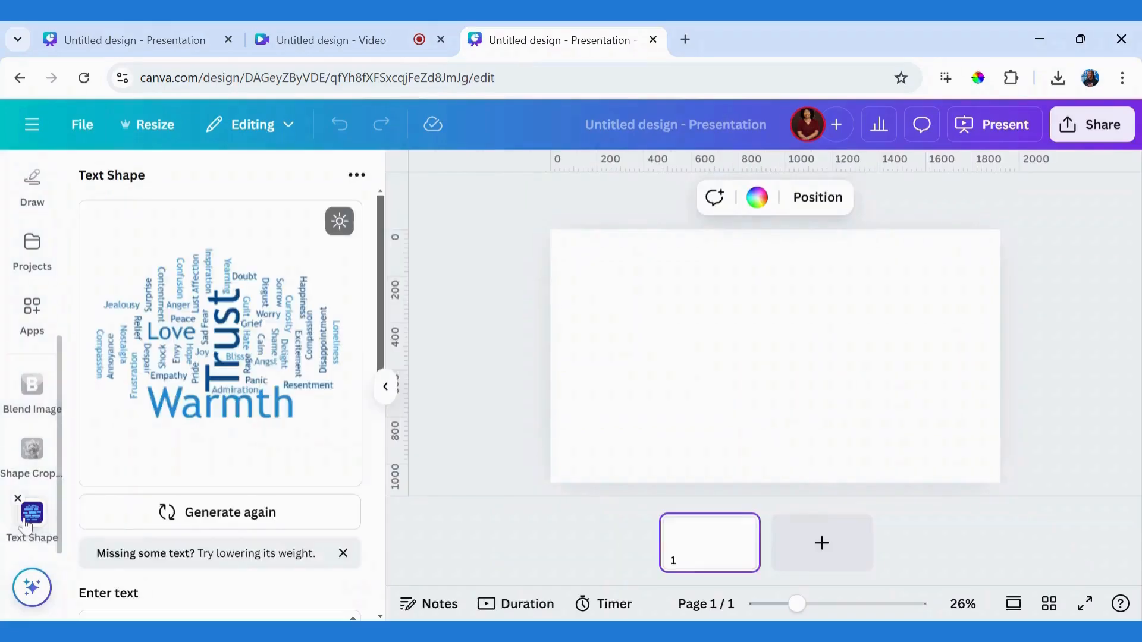
pyautogui.click(29, 308)
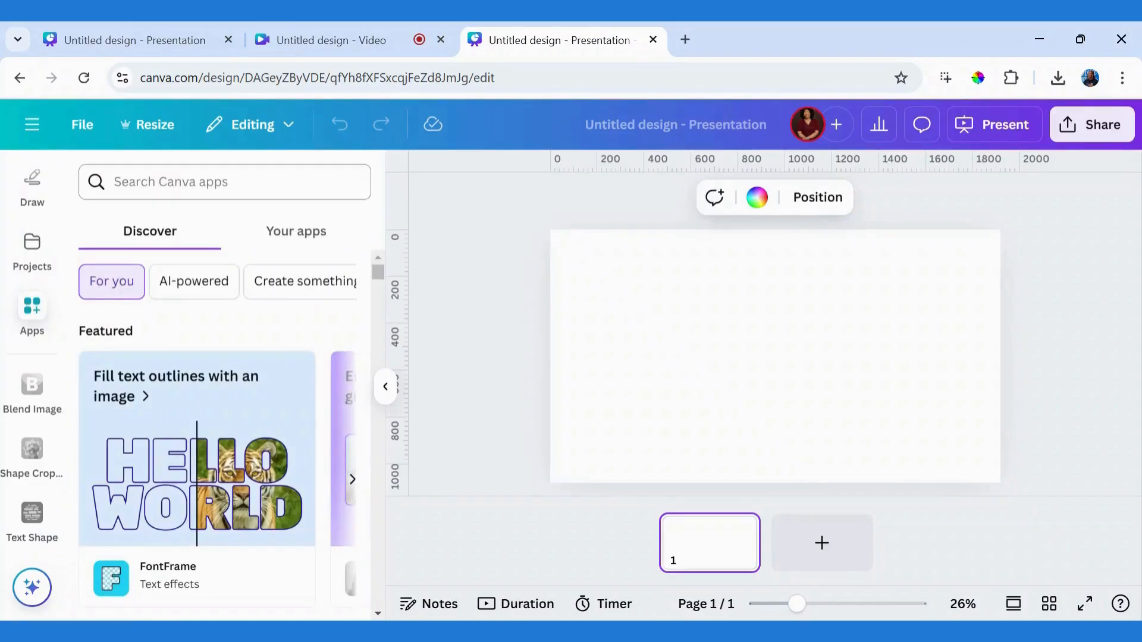
pyautogui.click(34, 525)
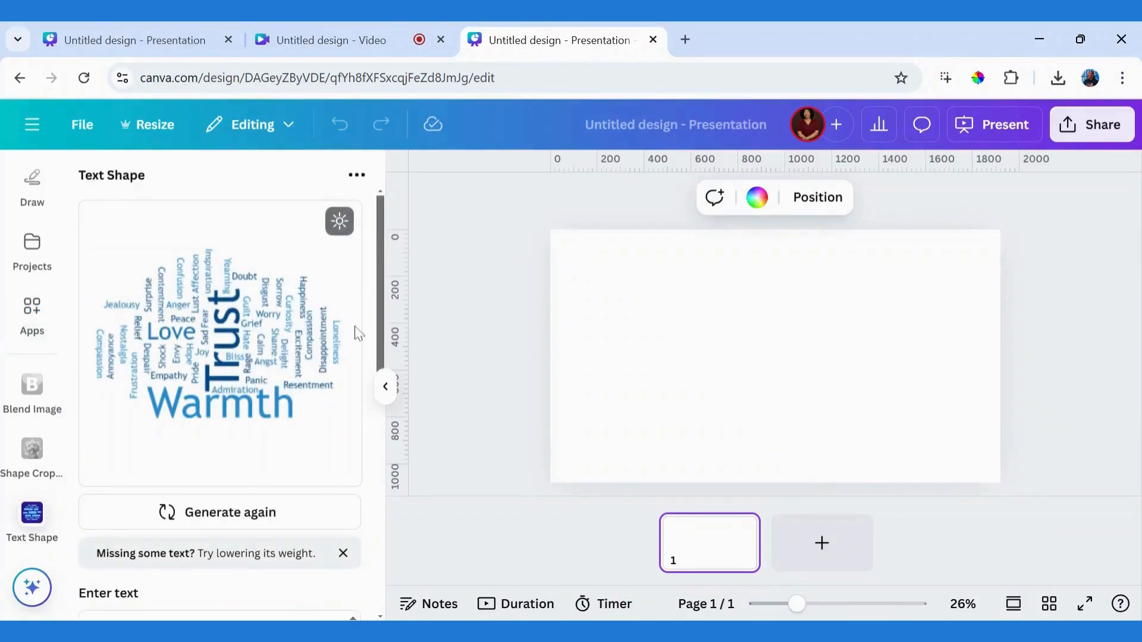
# Step: Replace the first two words in the text list with Visual and Branding, keeping their weights
pyautogui.moveTo(379, 337)
pyautogui.mouseDown()
pyautogui.moveTo(377, 403)
pyautogui.moveTo(372, 347)
pyautogui.mouseUp()
pyautogui.scroll(-4, 351, 365)
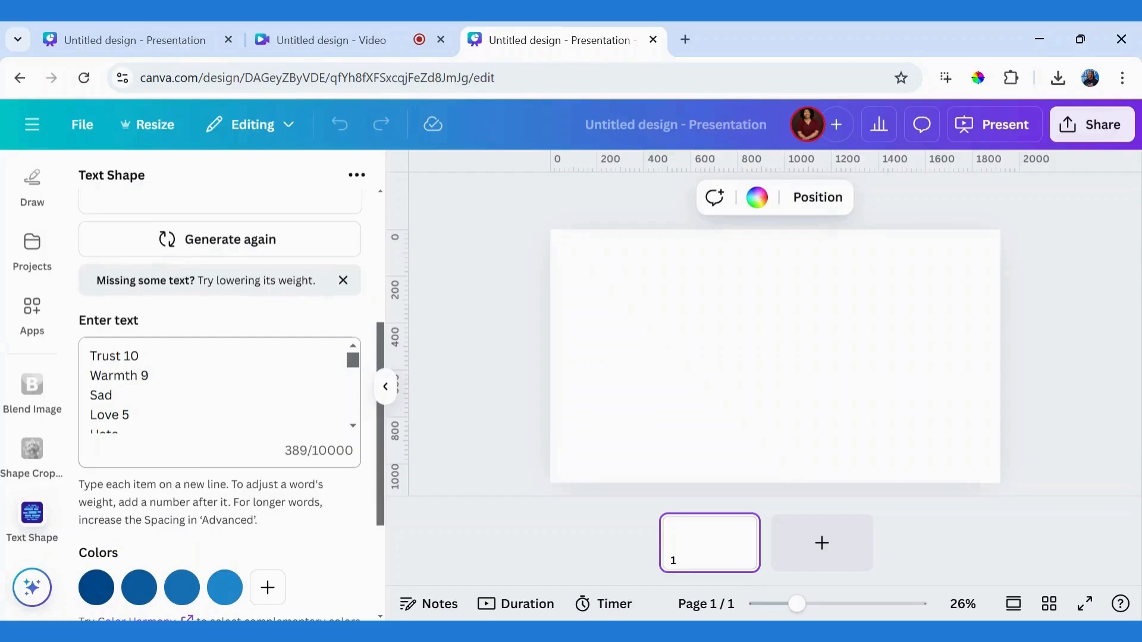
pyautogui.moveTo(90, 356); pyautogui.dragTo(121, 355)
pyautogui.write('V')
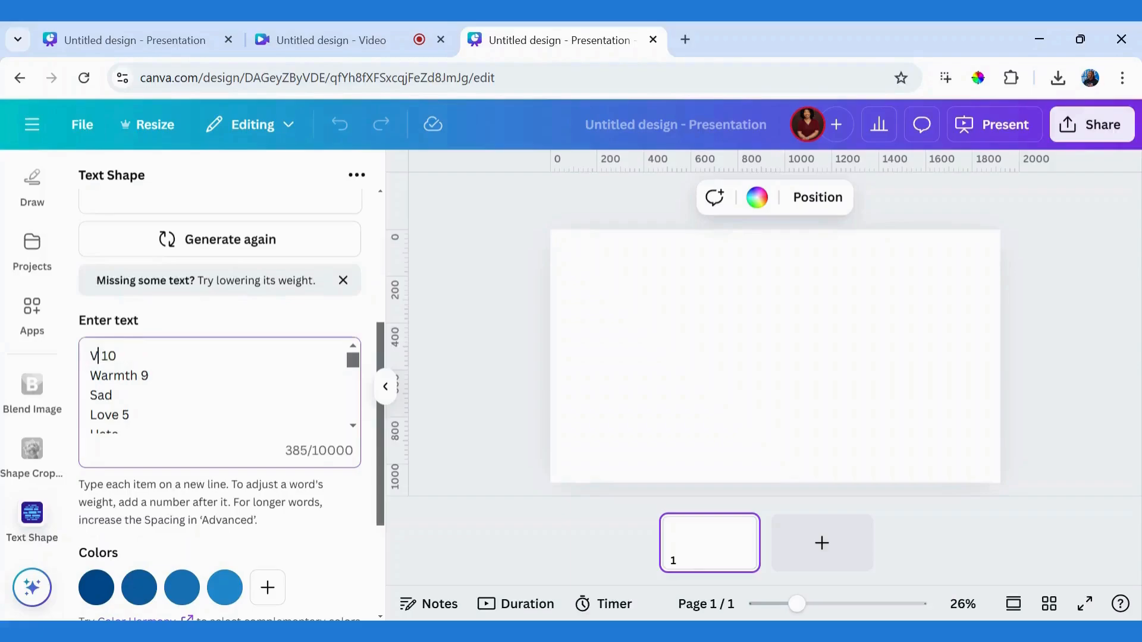
pyautogui.write('isual')
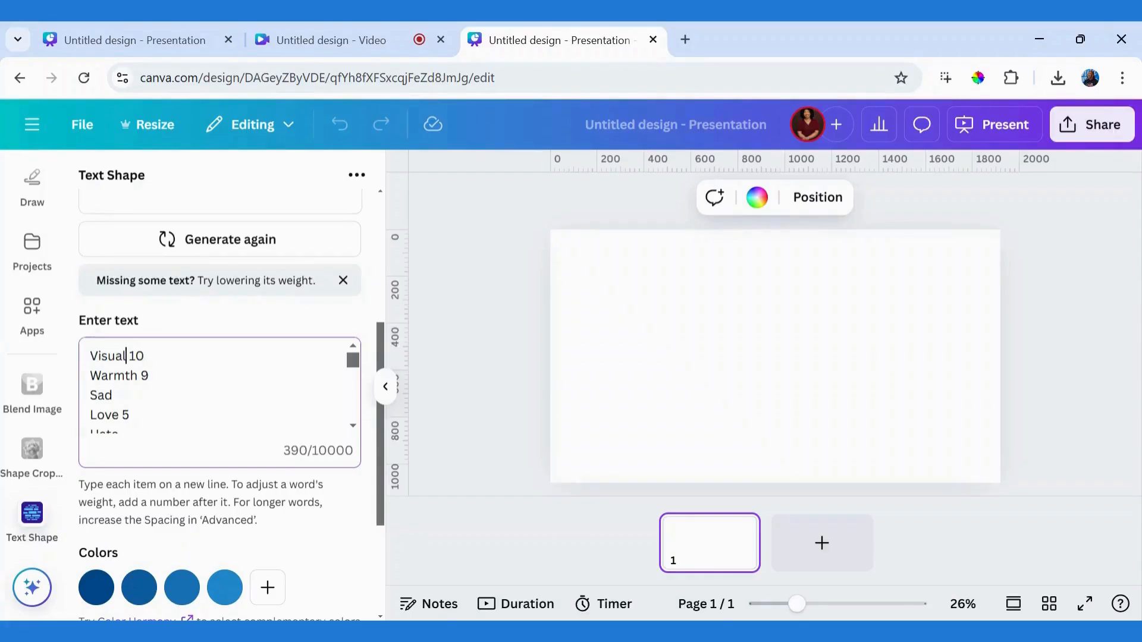
pyautogui.moveTo(137, 375); pyautogui.dragTo(76, 384)
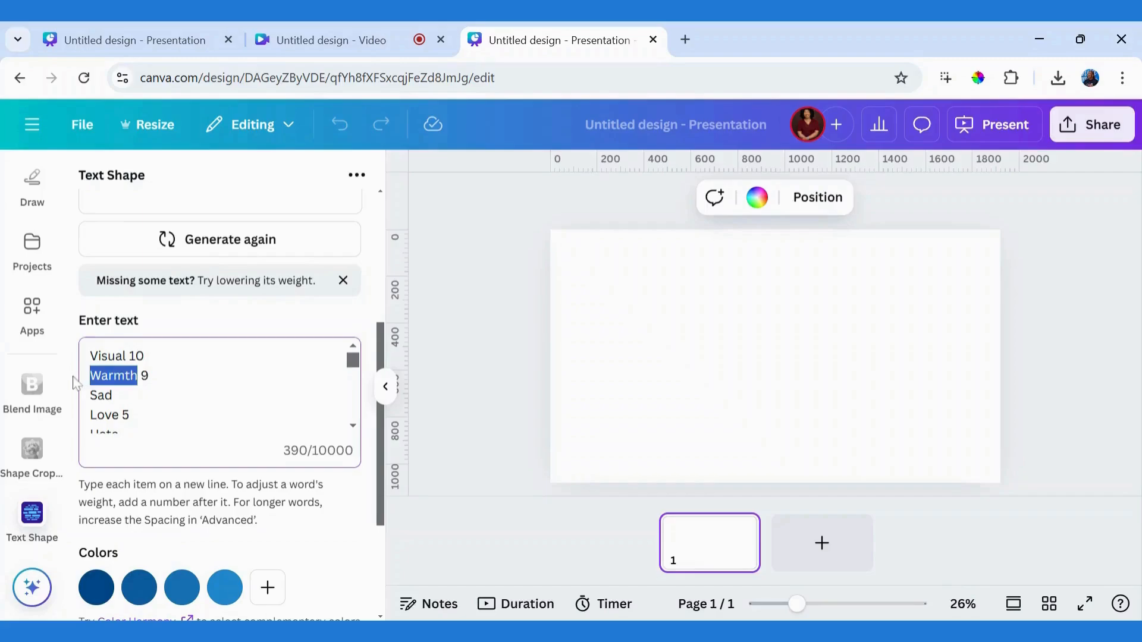
pyautogui.write('Brandin')
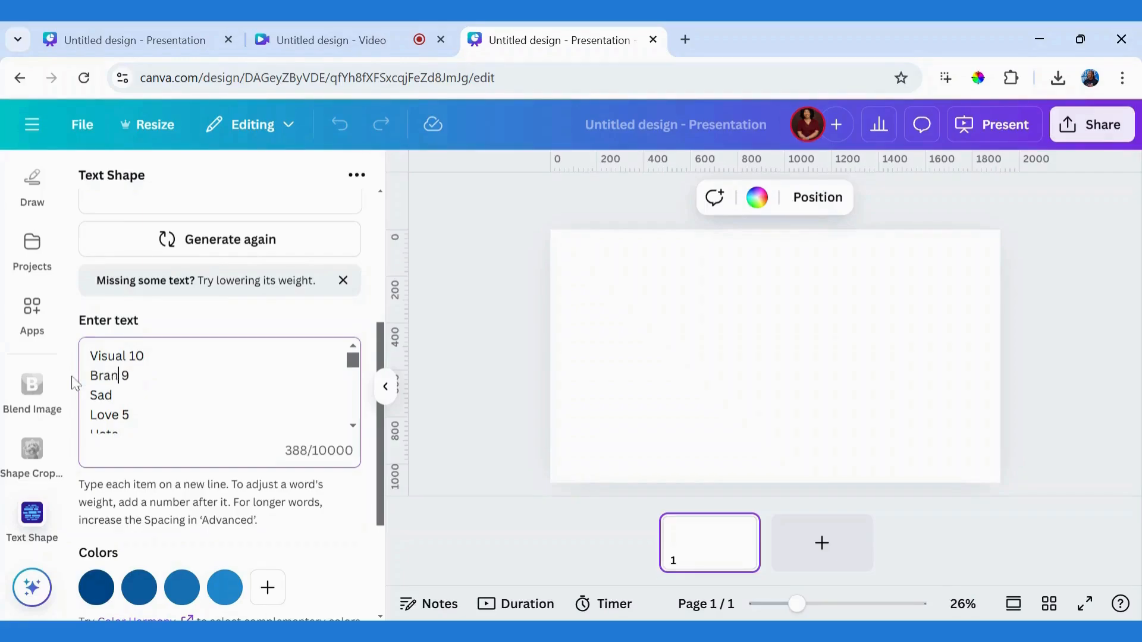
pyautogui.write('g')
# Step: Replace the third word in the text list with Logo and the fourth with Design, keeping Design's weight
pyautogui.press('Down')
pyautogui.hotkey('shift', 'Home')
pyautogui.press('BackSpace')
pyautogui.write('Logo')
pyautogui.hotkey('ctrl', 'shift', 'Left')
pyautogui.write('Des')
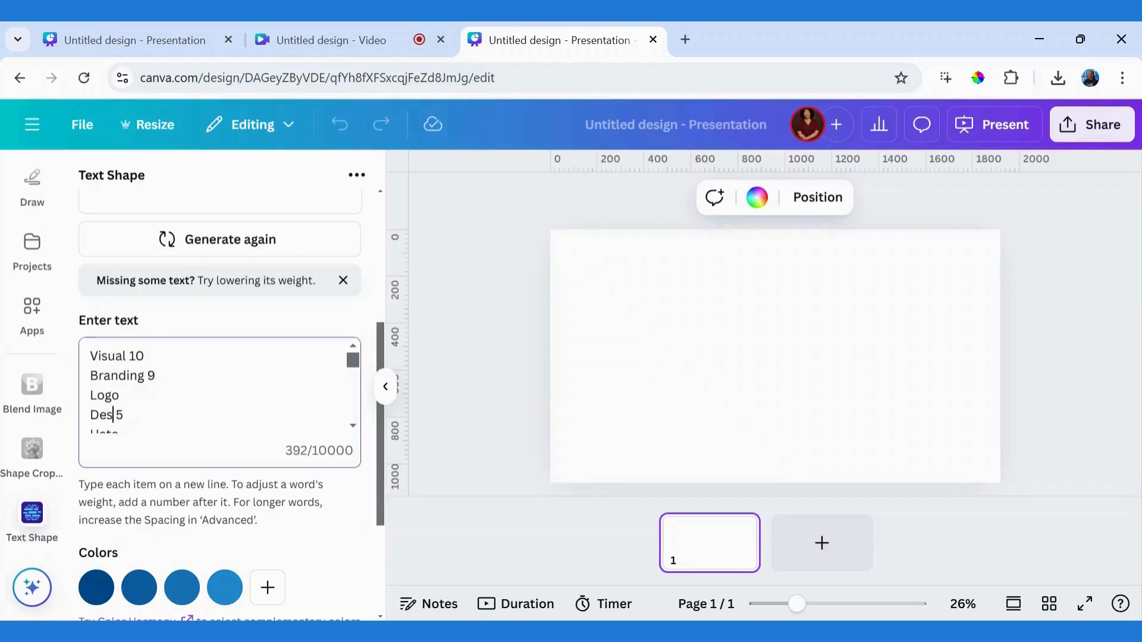
pyautogui.write('ign')
# Step: Replace all remaining sample words after Design with the copied list of branding terms, including Typography, Color Palette and Favicon
pyautogui.scroll(-2, 355, 430)
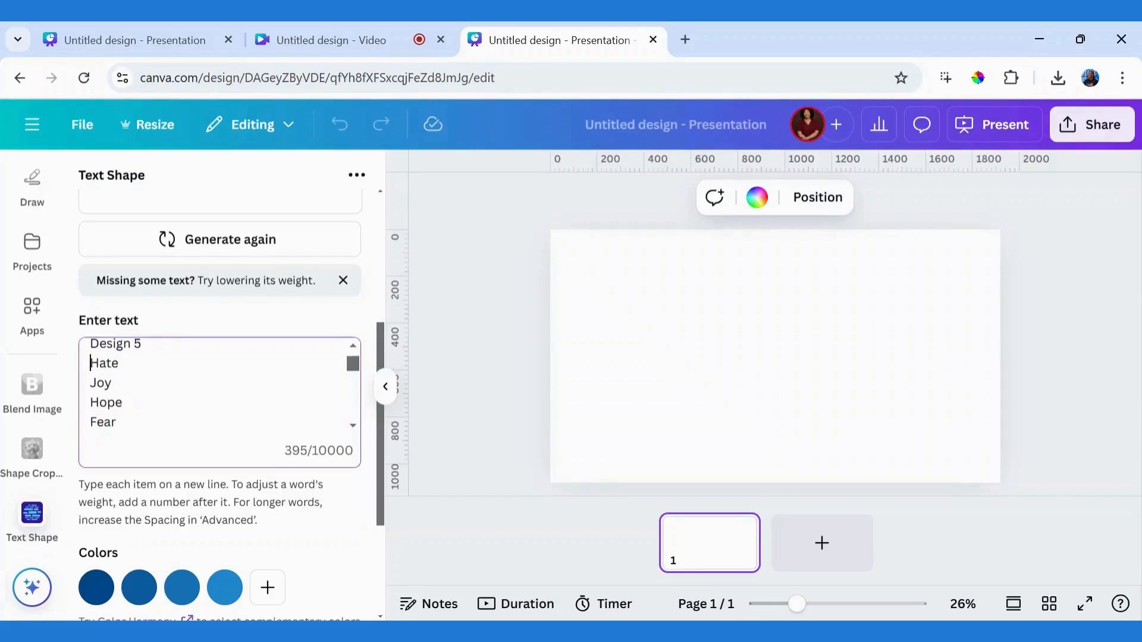
pyautogui.hotkey('ctrl', 'a')
pyautogui.write('Visual 10 Branding 9 Logo Design 5')
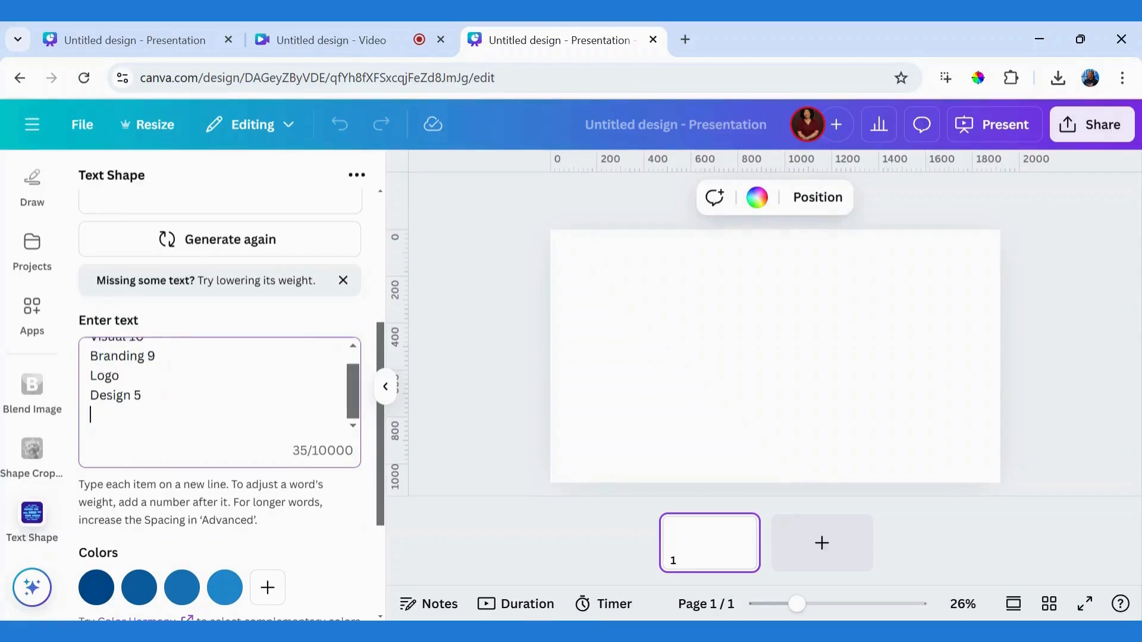
pyautogui.hotkey('ctrl', 'v')
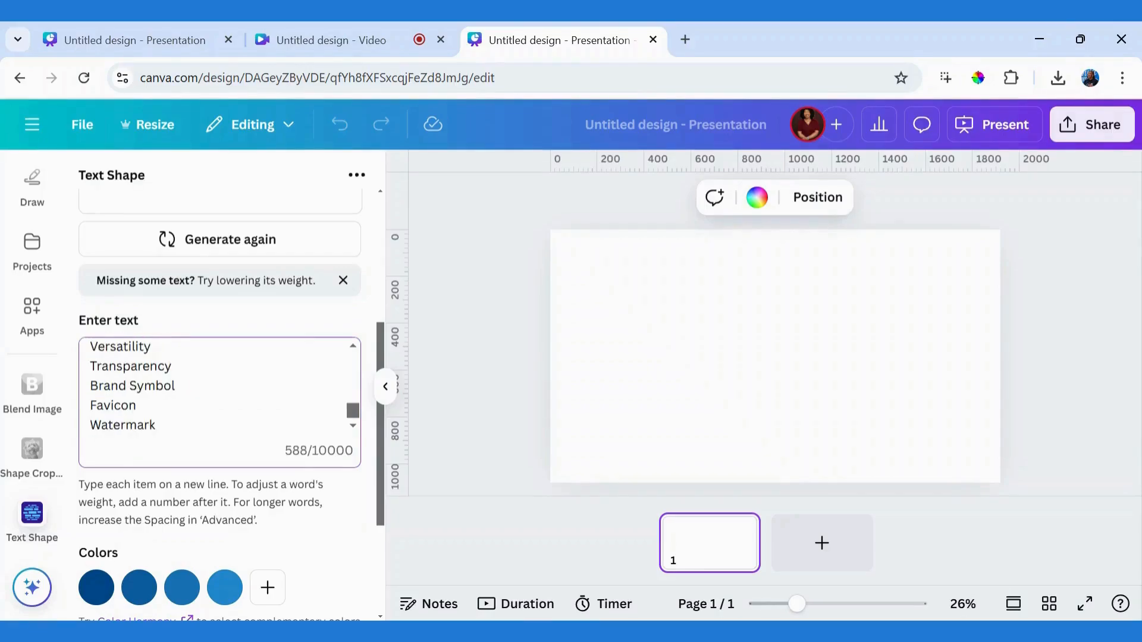
# Step: Delete the duplicate Logo line between Design and Typography in the text list
pyautogui.moveTo(353, 411); pyautogui.dragTo(345, 370)
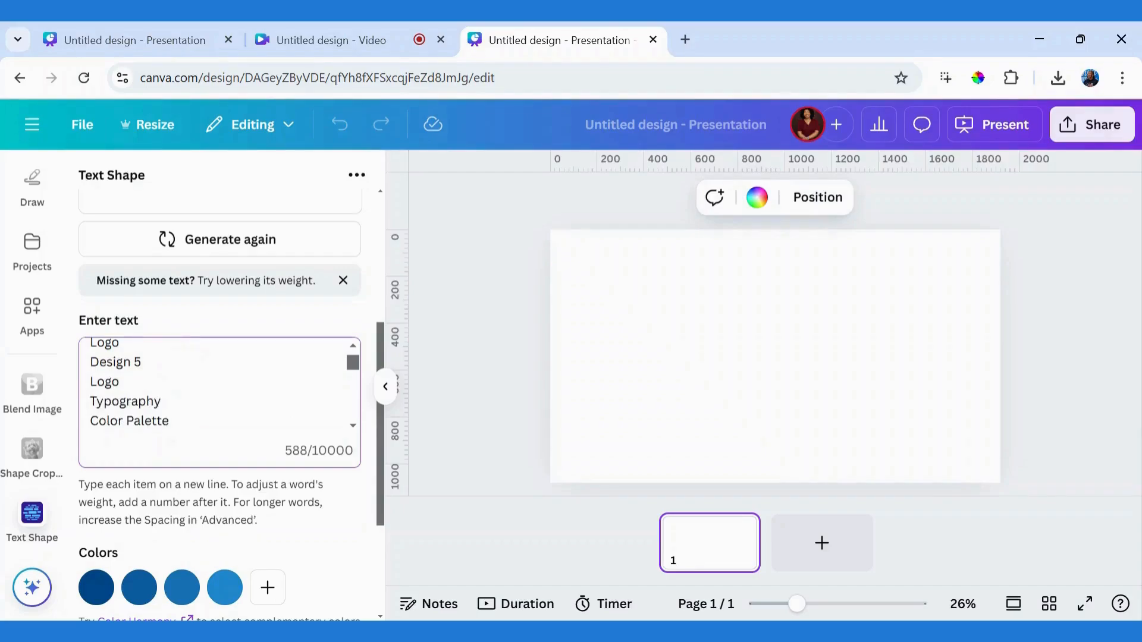
pyautogui.moveTo(120, 382); pyautogui.dragTo(89, 382)
pyautogui.press('BackSpace')
pyautogui.press('BackSpace')
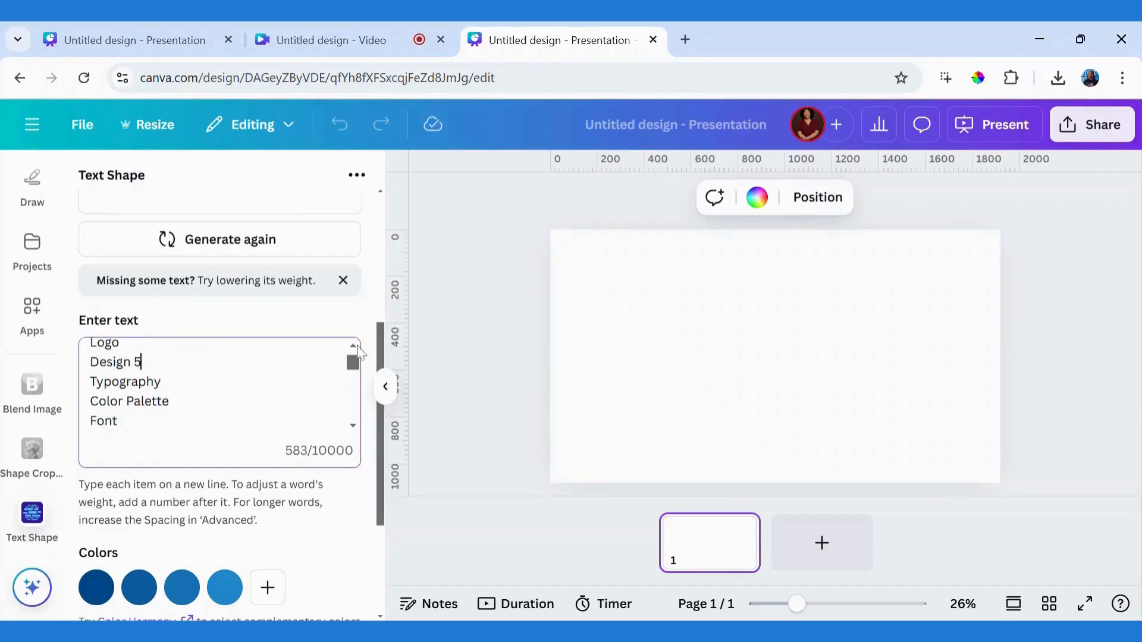
pyautogui.scroll(2, 359, 353)
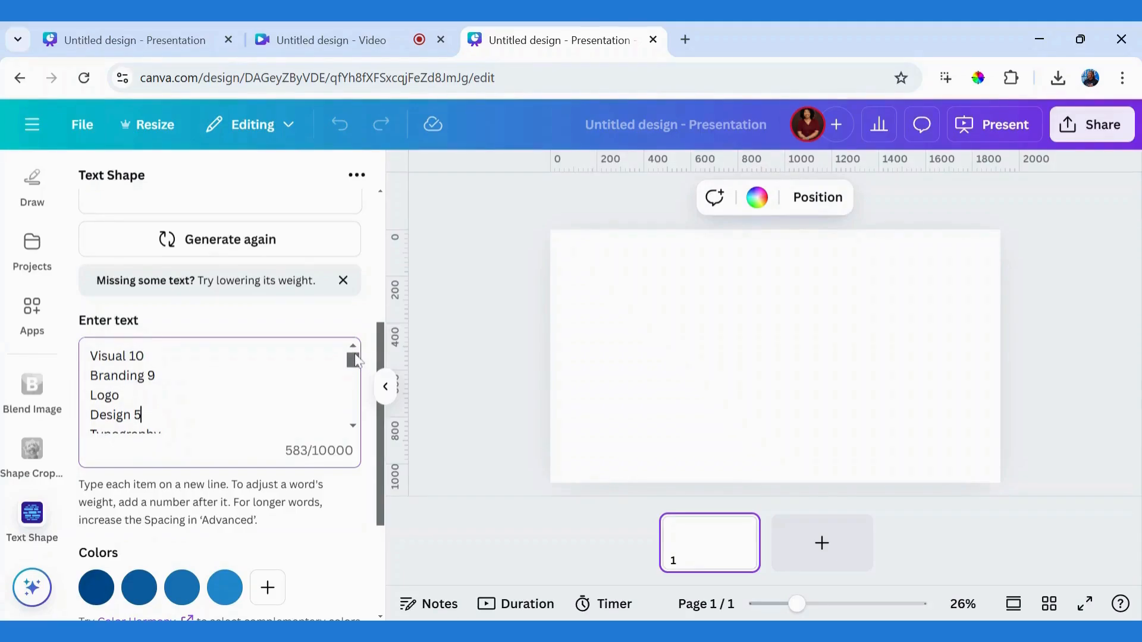
pyautogui.moveTo(355, 362)
pyautogui.mouseDown()
pyautogui.moveTo(355, 381)
pyautogui.moveTo(355, 350)
pyautogui.mouseUp()
# Step: Change the word cloud's first color to blue #2787dc and its second color to magenta #cb6ce6
pyautogui.moveTo(385, 345); pyautogui.dragTo(383, 214)
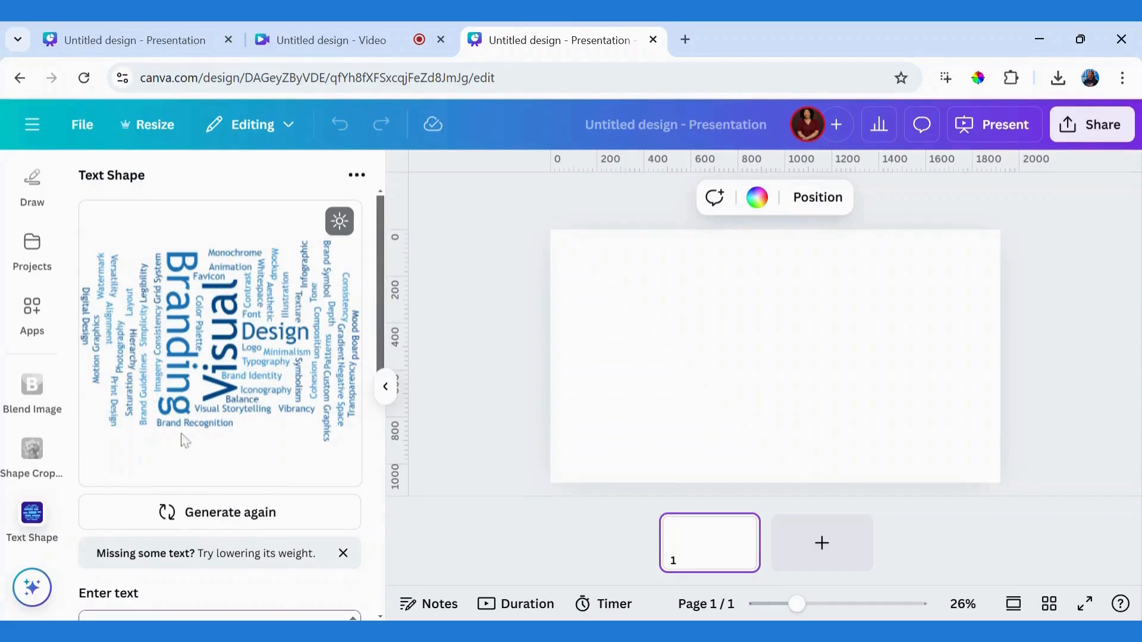
pyautogui.moveTo(381, 286); pyautogui.dragTo(381, 542)
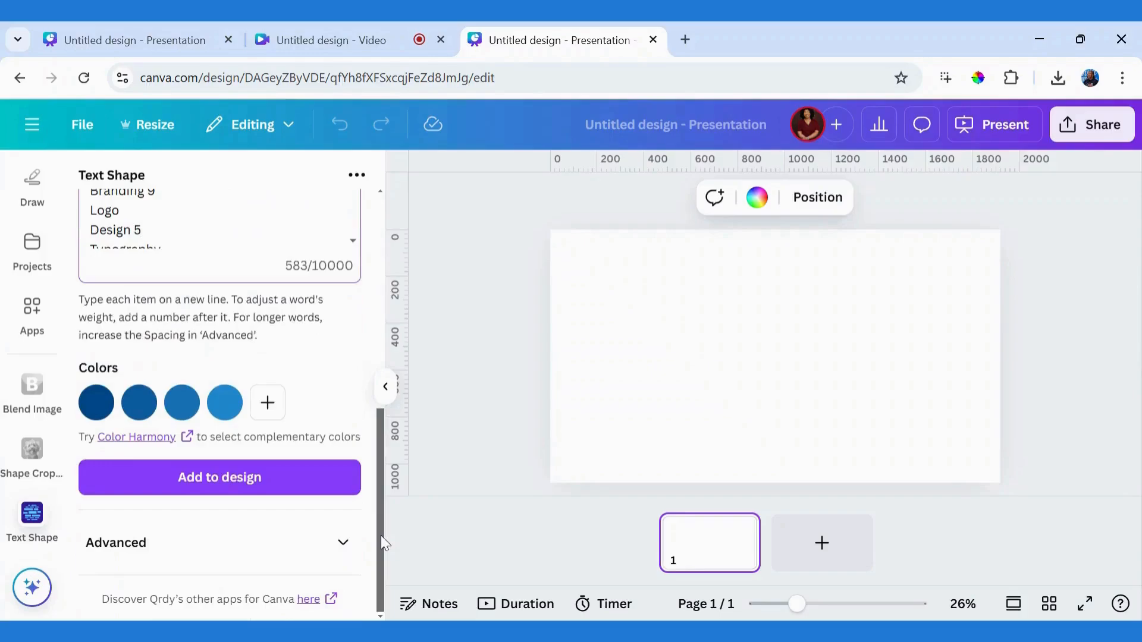
pyautogui.click(97, 404)
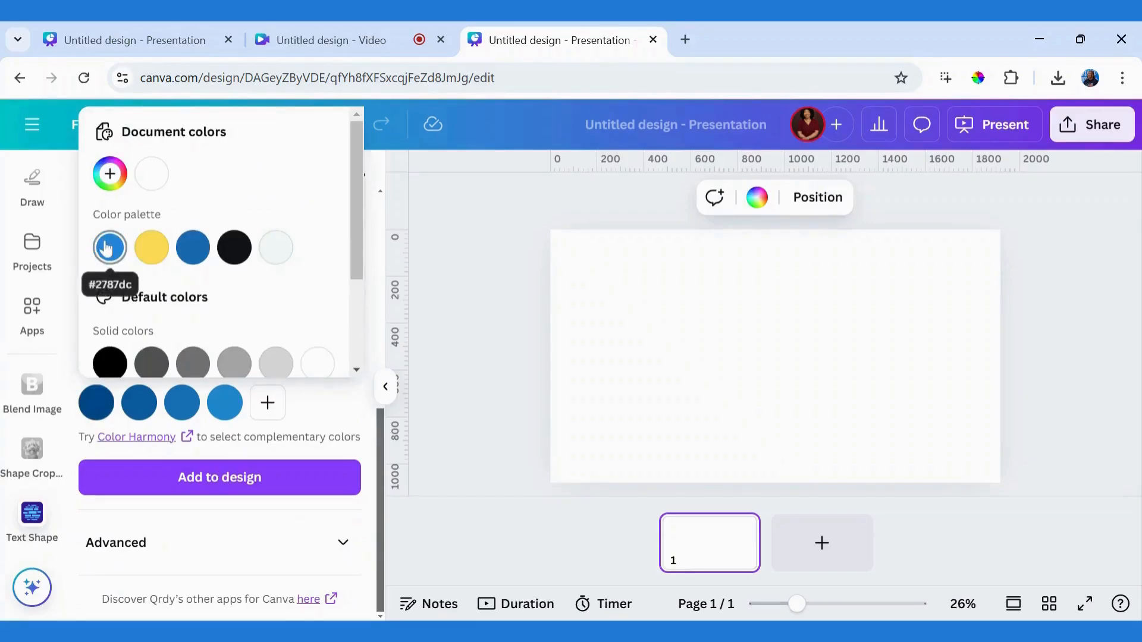
pyautogui.click(106, 248)
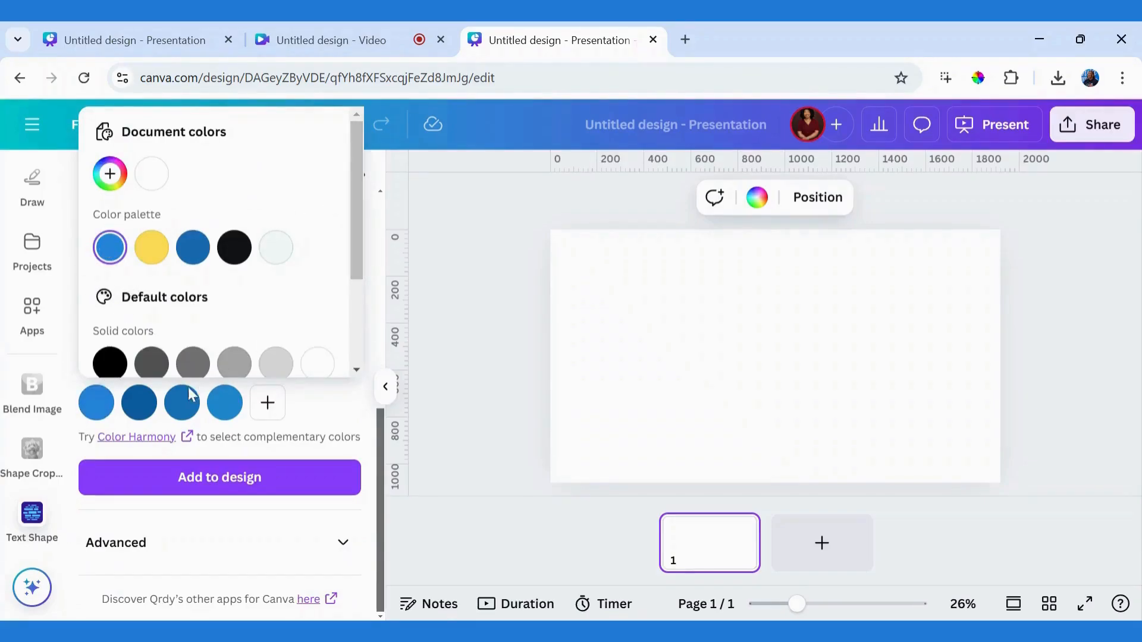
pyautogui.click(140, 404)
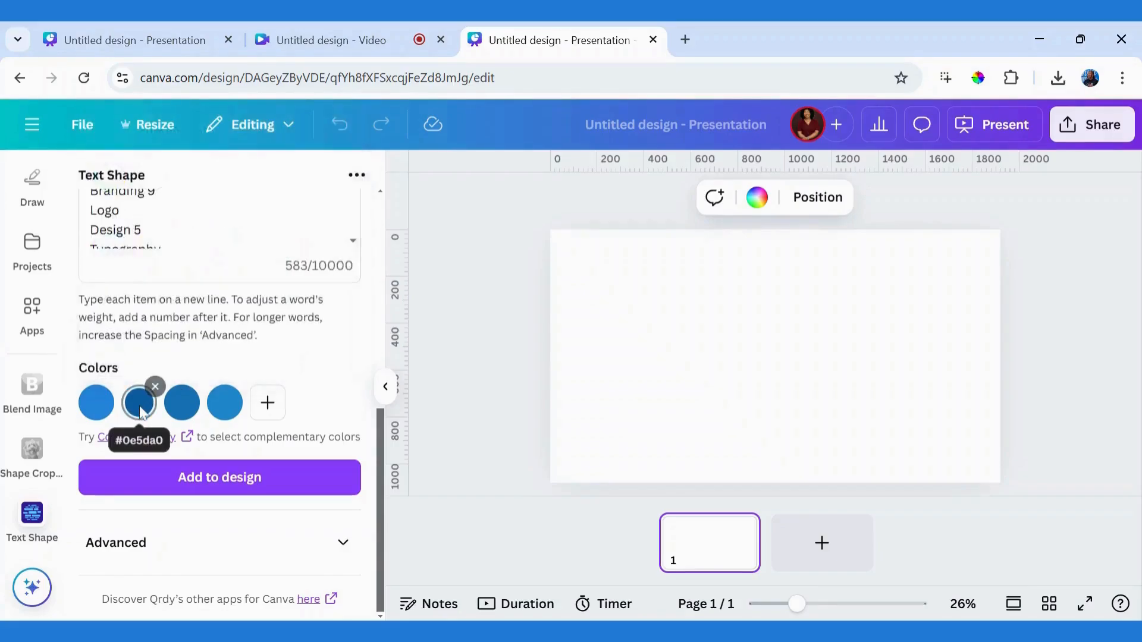
pyautogui.click(140, 404)
pyautogui.moveTo(399, 248); pyautogui.dragTo(390, 382)
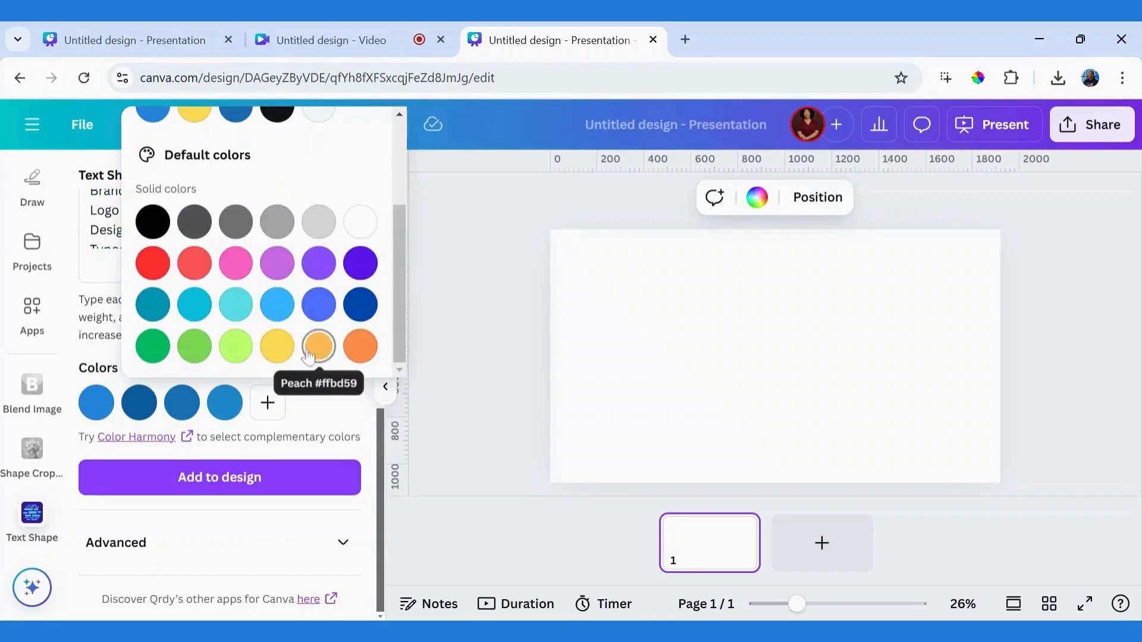
pyautogui.click(277, 261)
# Step: Change the word cloud's third color to green and its fourth color to deep violet
pyautogui.click(183, 402)
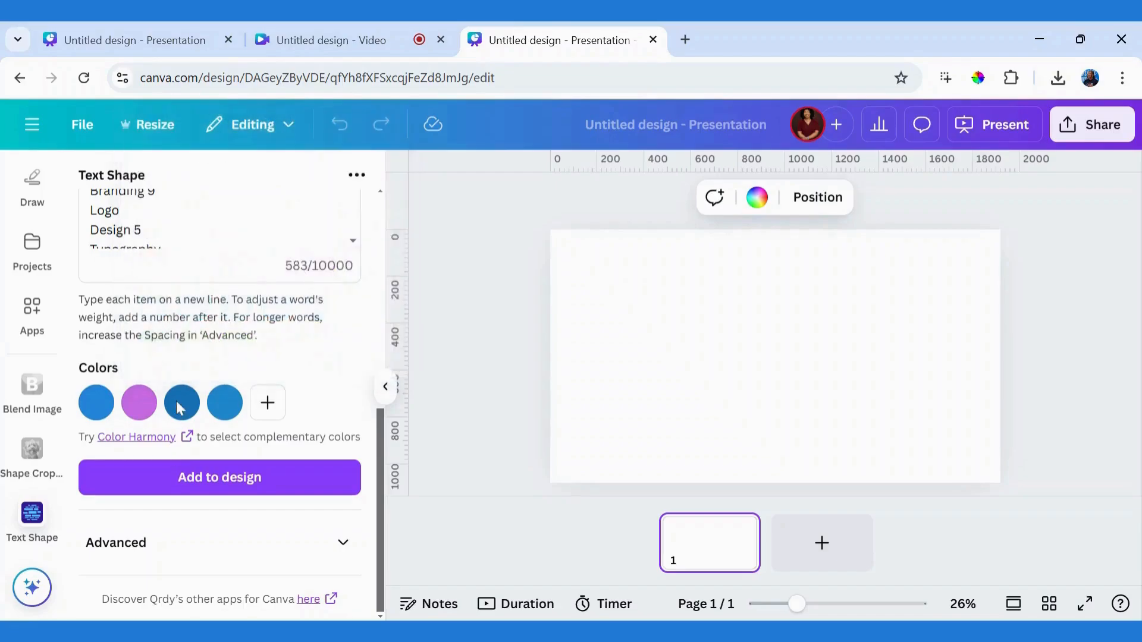
pyautogui.click(188, 407)
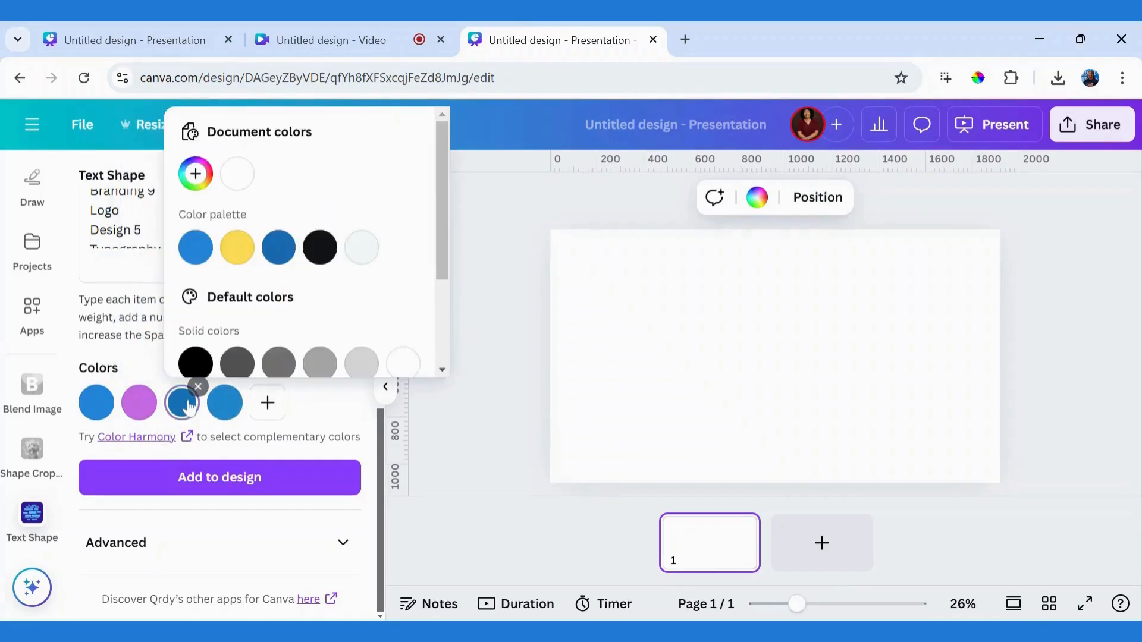
pyautogui.moveTo(436, 237); pyautogui.dragTo(438, 335)
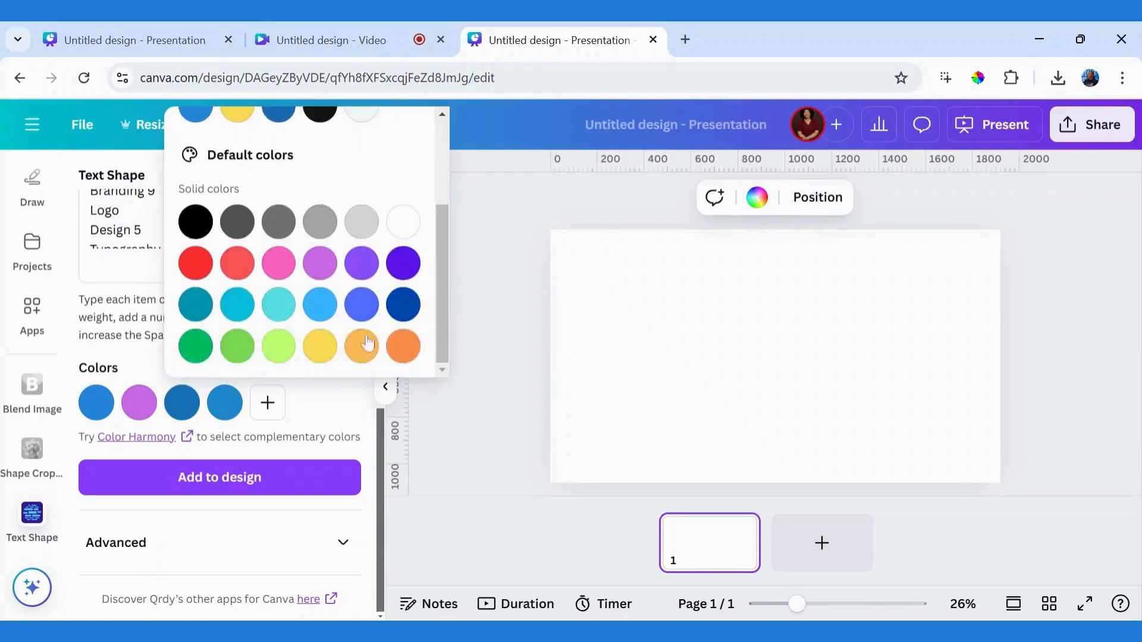
pyautogui.click(195, 345)
pyautogui.click(224, 411)
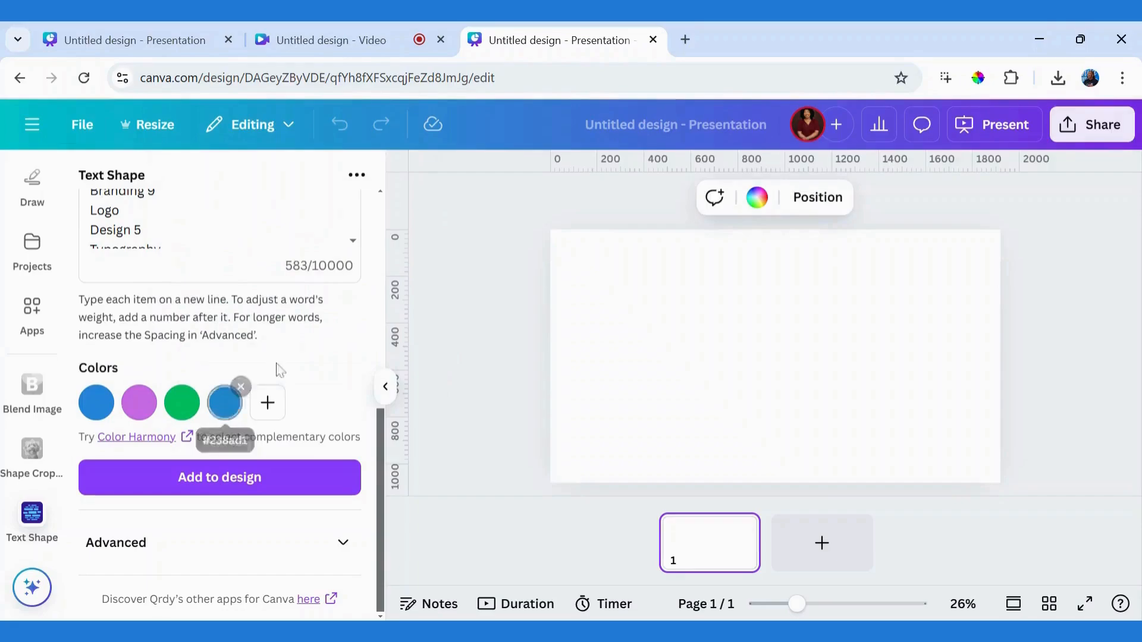
pyautogui.click(227, 410)
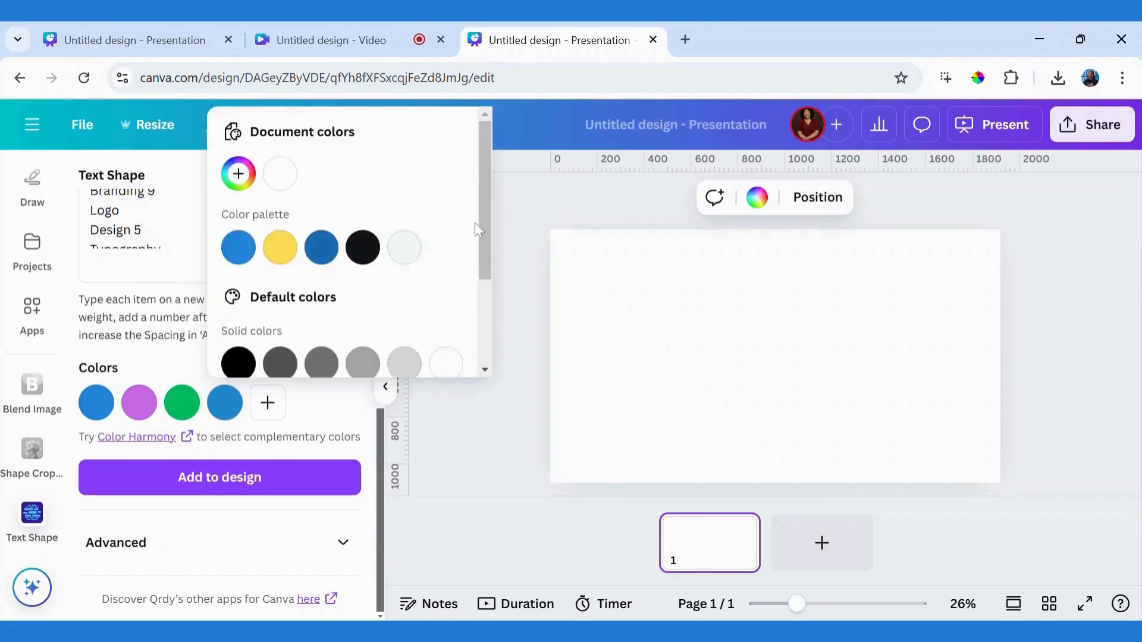
pyautogui.moveTo(485, 280); pyautogui.dragTo(485, 363)
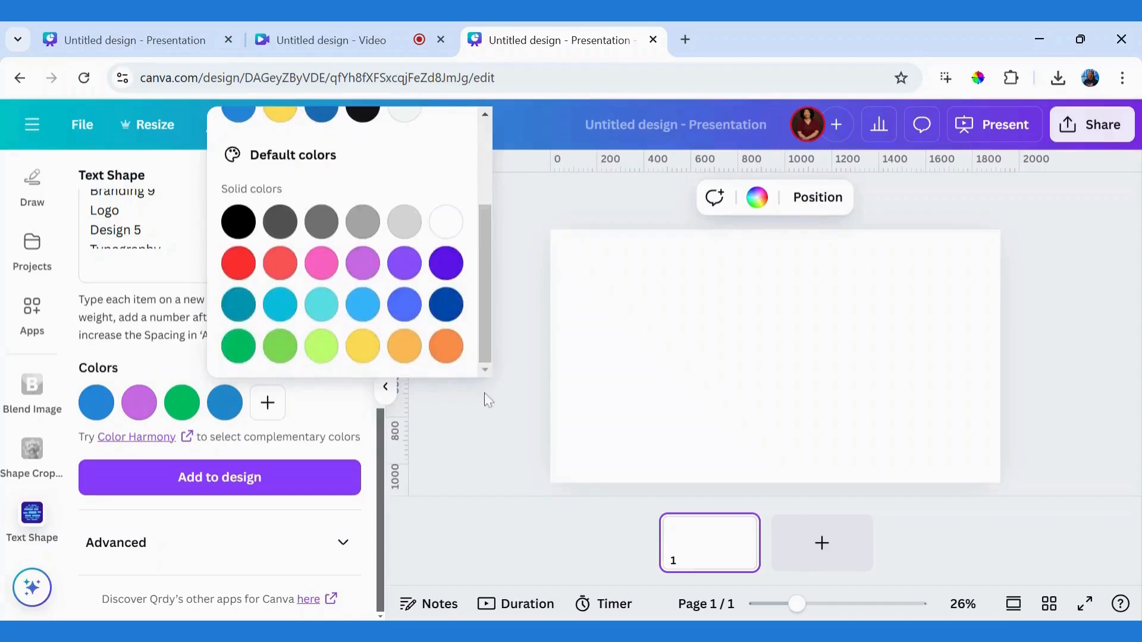
pyautogui.click(284, 269)
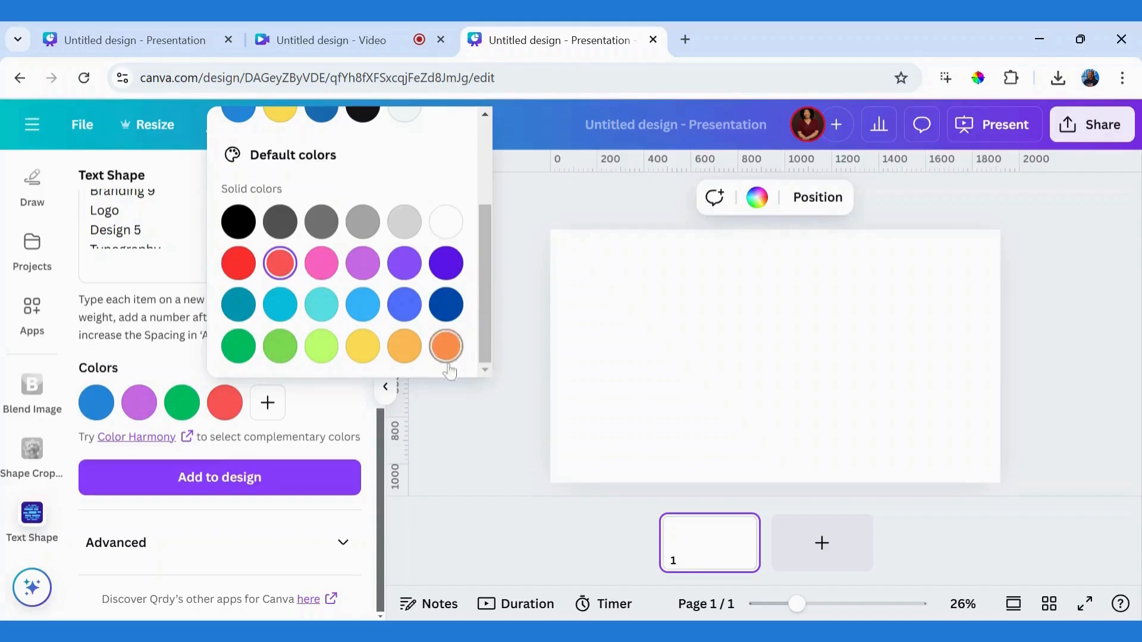
pyautogui.click(448, 272)
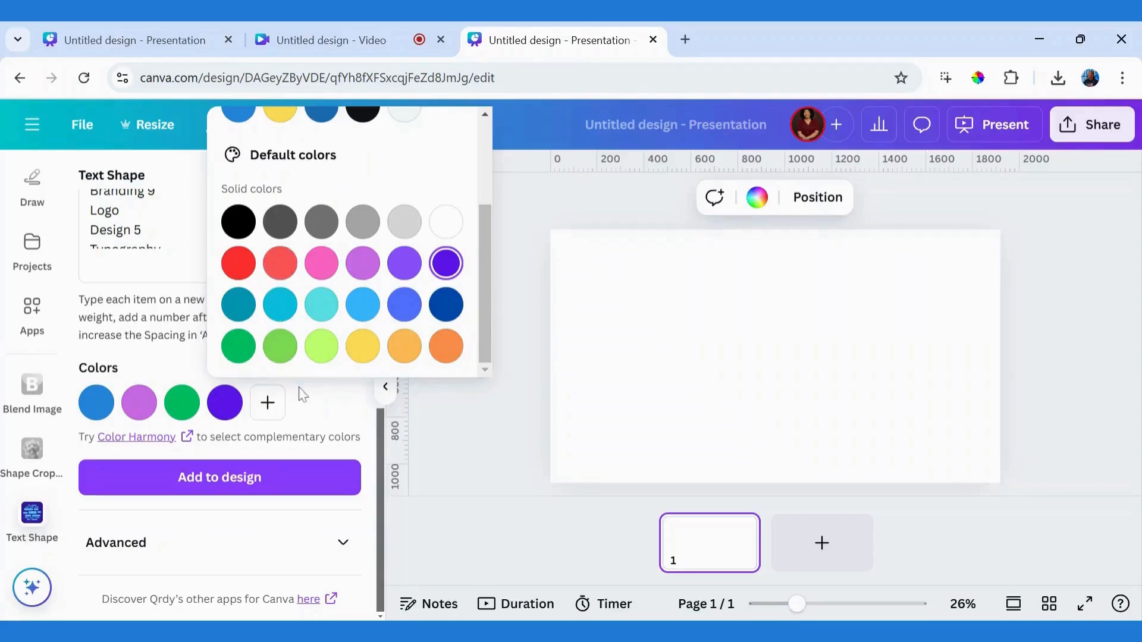
pyautogui.click(305, 405)
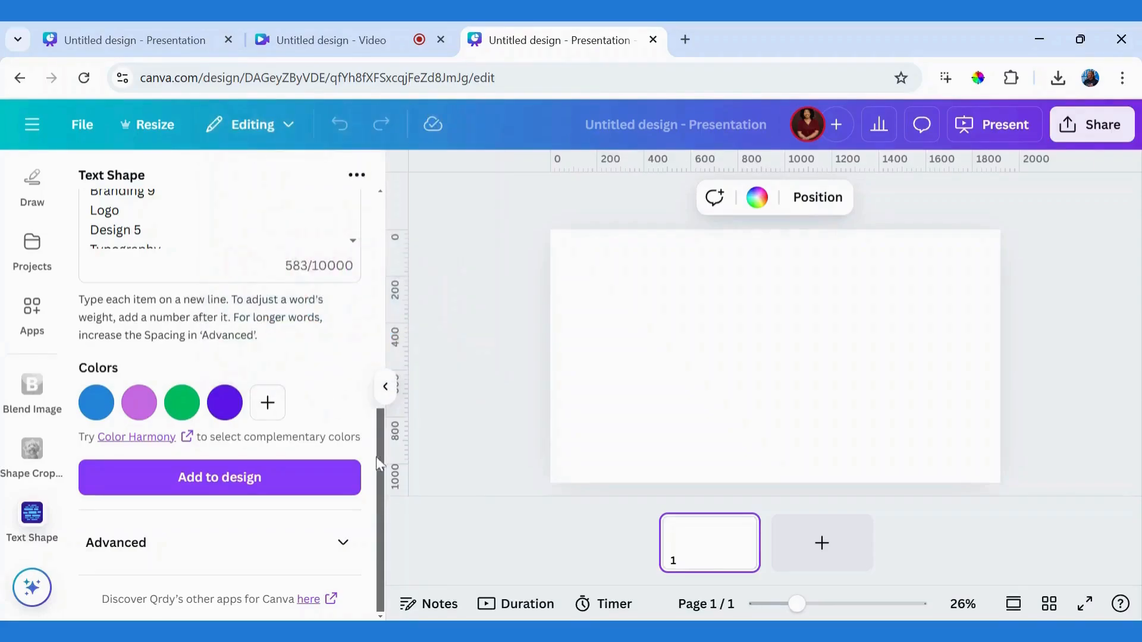
# Step: Set the word spacing to 8 in the advanced settings
pyautogui.moveTo(379, 461); pyautogui.dragTo(373, 502)
pyautogui.click(344, 555)
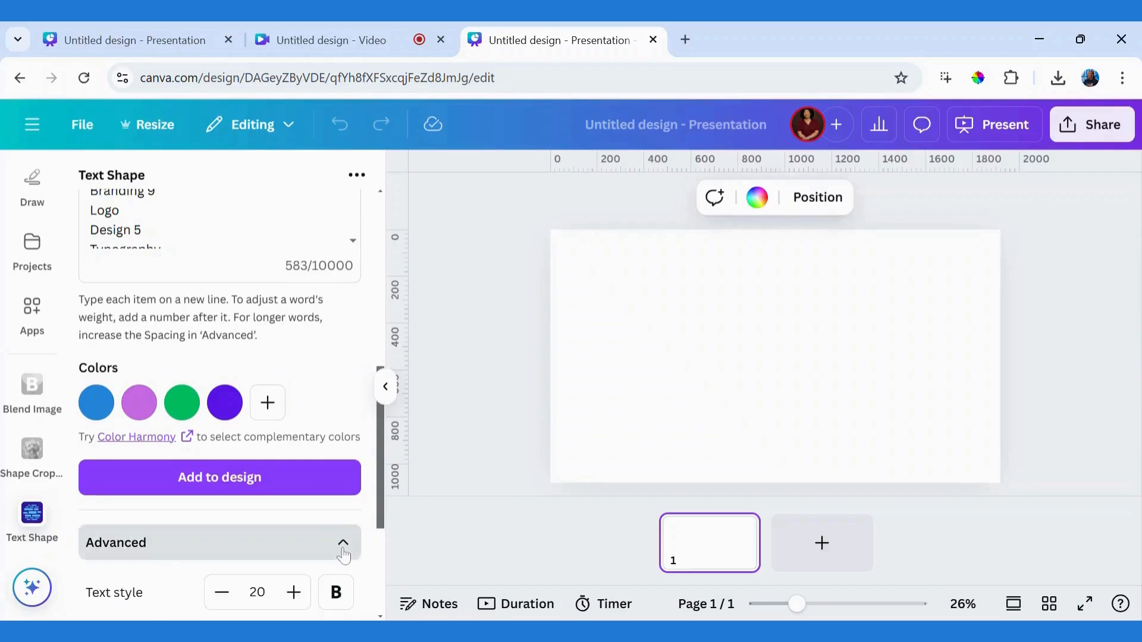
pyautogui.moveTo(385, 507); pyautogui.dragTo(377, 589)
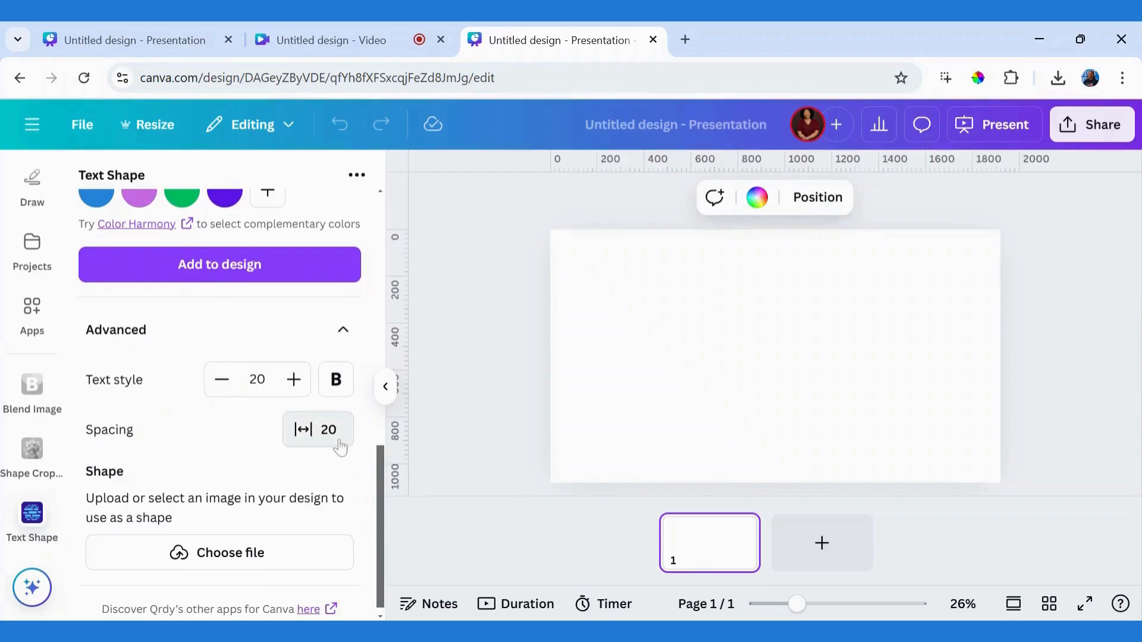
pyautogui.click(307, 441)
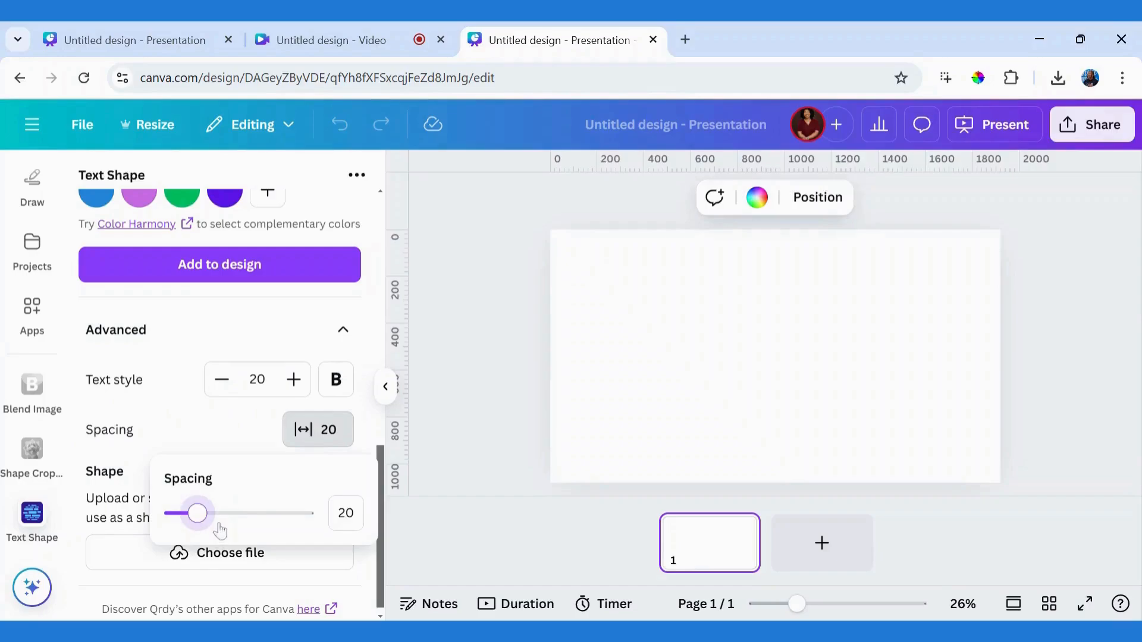
pyautogui.moveTo(198, 514); pyautogui.dragTo(181, 515)
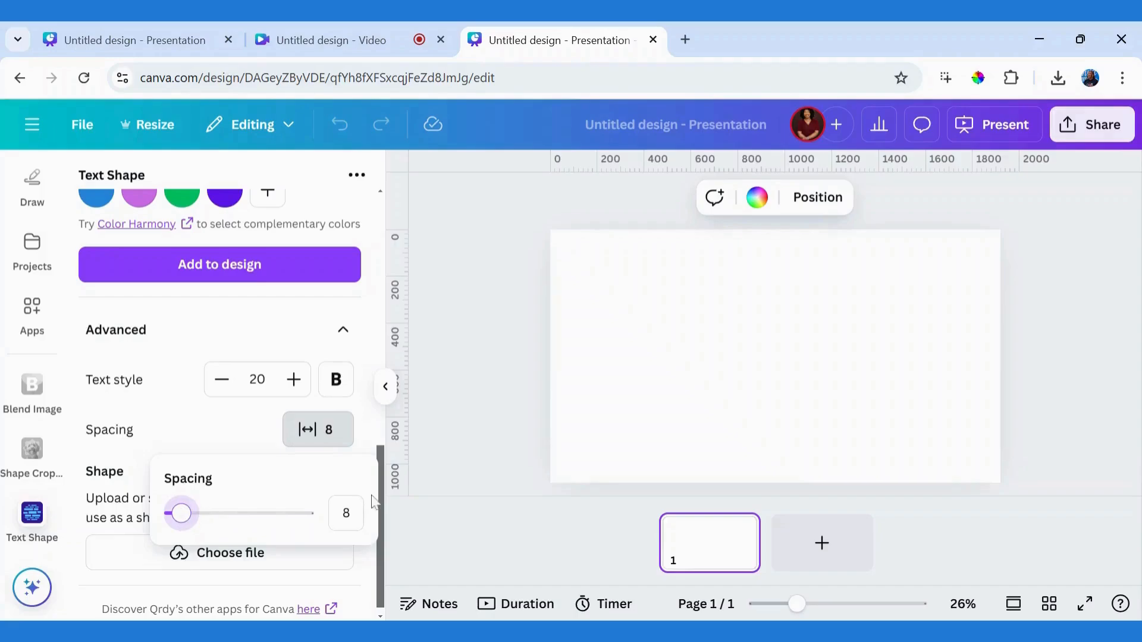
# Step: Increase the word spacing to 12 in the advanced settings and check the regenerated word cloud preview
pyautogui.moveTo(386, 502); pyautogui.dragTo(374, 483)
pyautogui.click(323, 481)
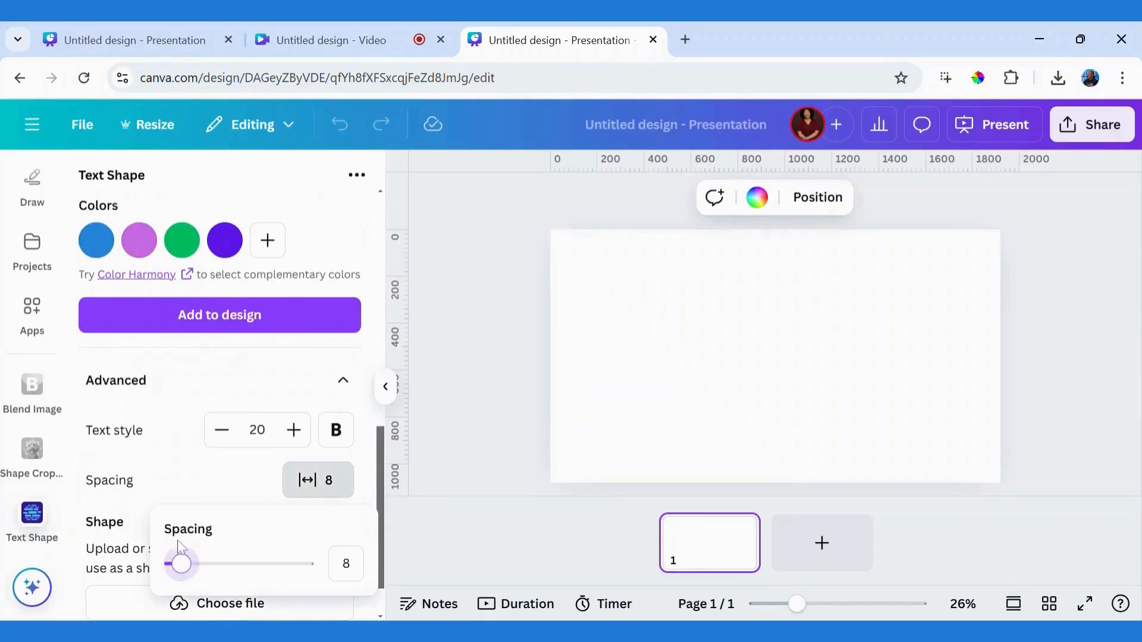
pyautogui.moveTo(179, 566); pyautogui.dragTo(187, 569)
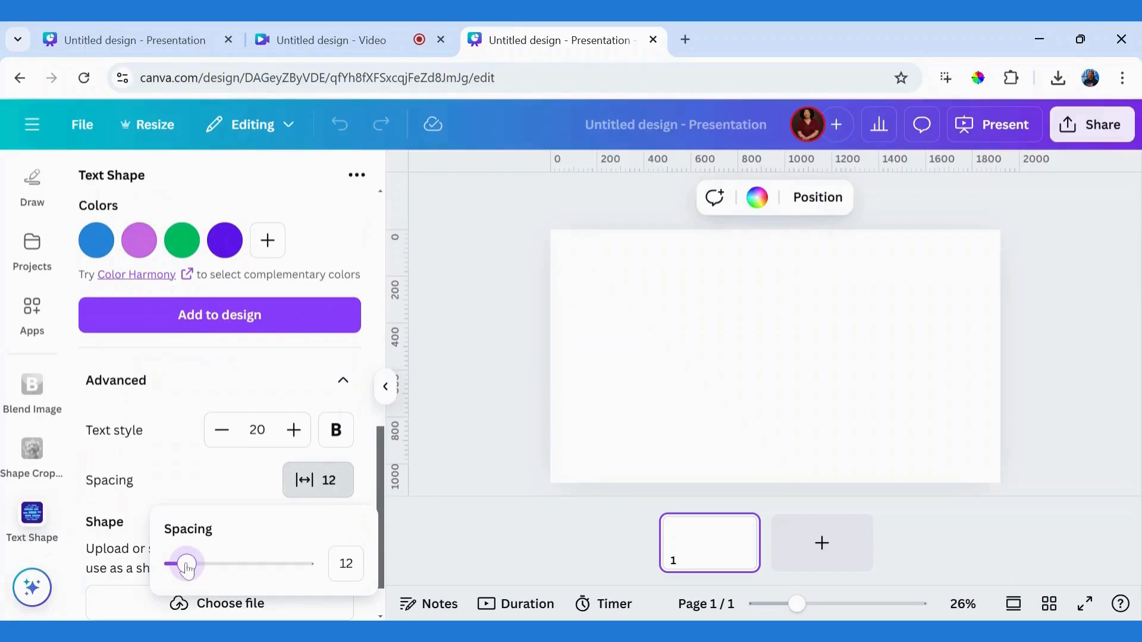
pyautogui.click(384, 473)
pyautogui.moveTo(384, 473); pyautogui.dragTo(390, 181)
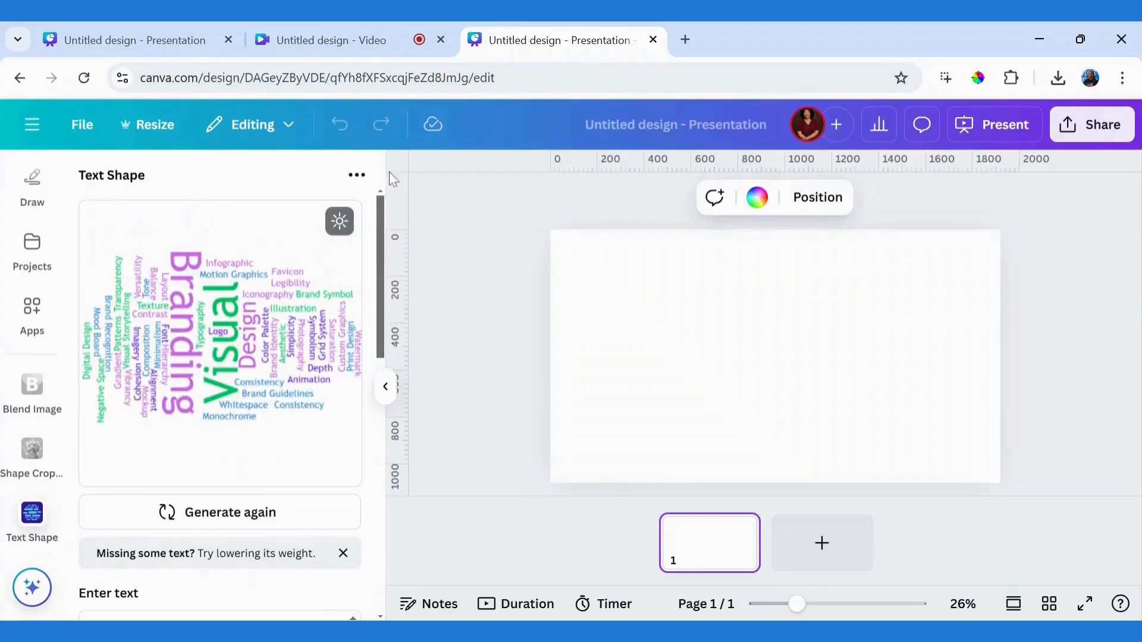
# Step: Review the advanced text and shape options, and add the generated word cloud to the blank page
pyautogui.moveTo(388, 247); pyautogui.dragTo(375, 491)
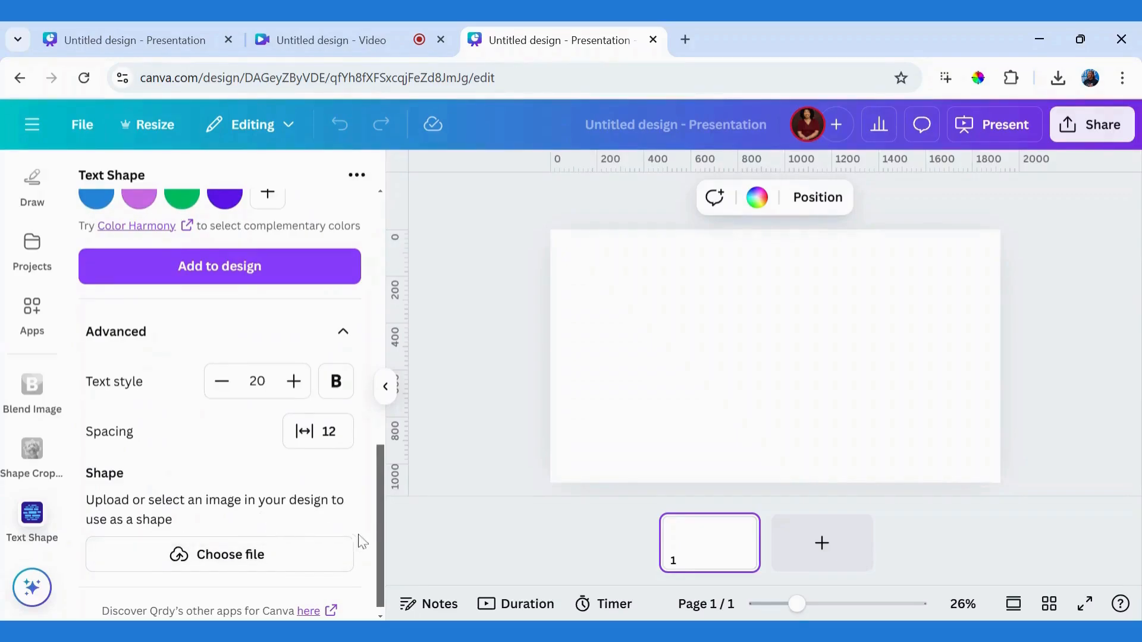
pyautogui.moveTo(383, 549)
pyautogui.mouseDown()
pyautogui.moveTo(378, 559)
pyautogui.moveTo(377, 297)
pyautogui.moveTo(375, 570)
pyautogui.mouseUp()
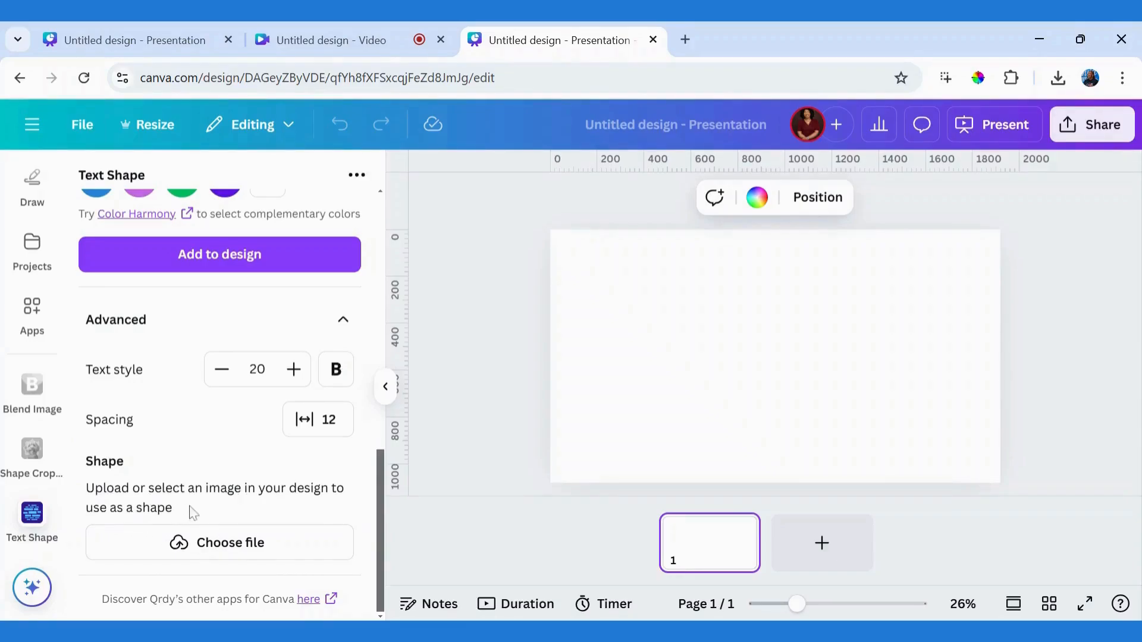
pyautogui.scroll(2, 384, 456)
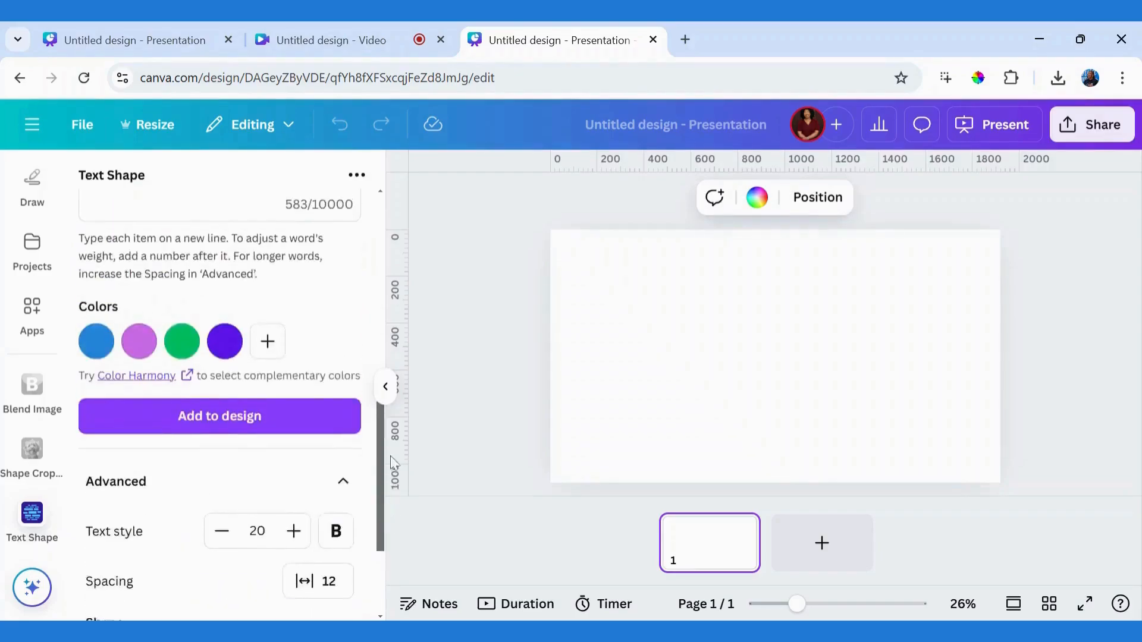
pyautogui.scroll(-2, 370, 567)
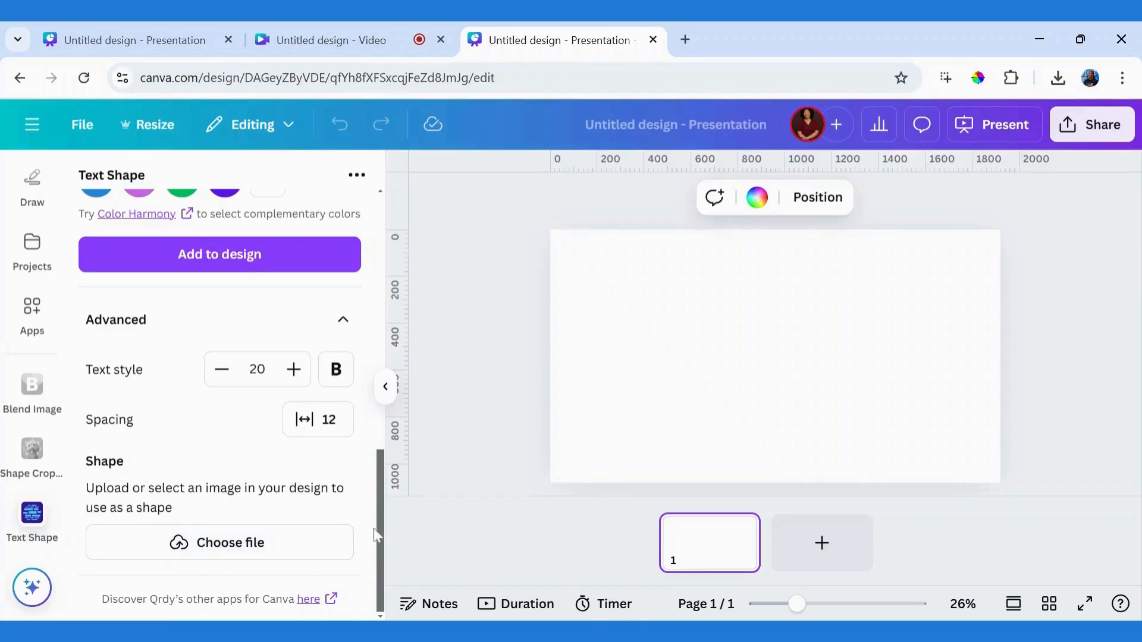
pyautogui.moveTo(378, 534); pyautogui.dragTo(369, 505)
pyautogui.scroll(-2, 368, 506)
pyautogui.scroll(5, 318, 494)
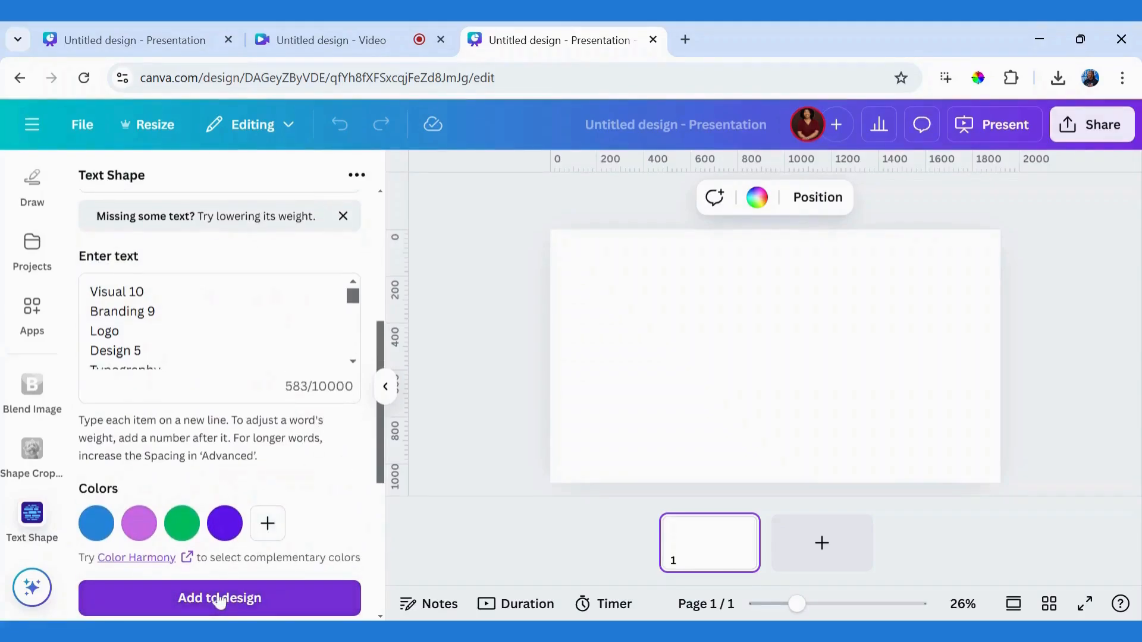
pyautogui.click(219, 601)
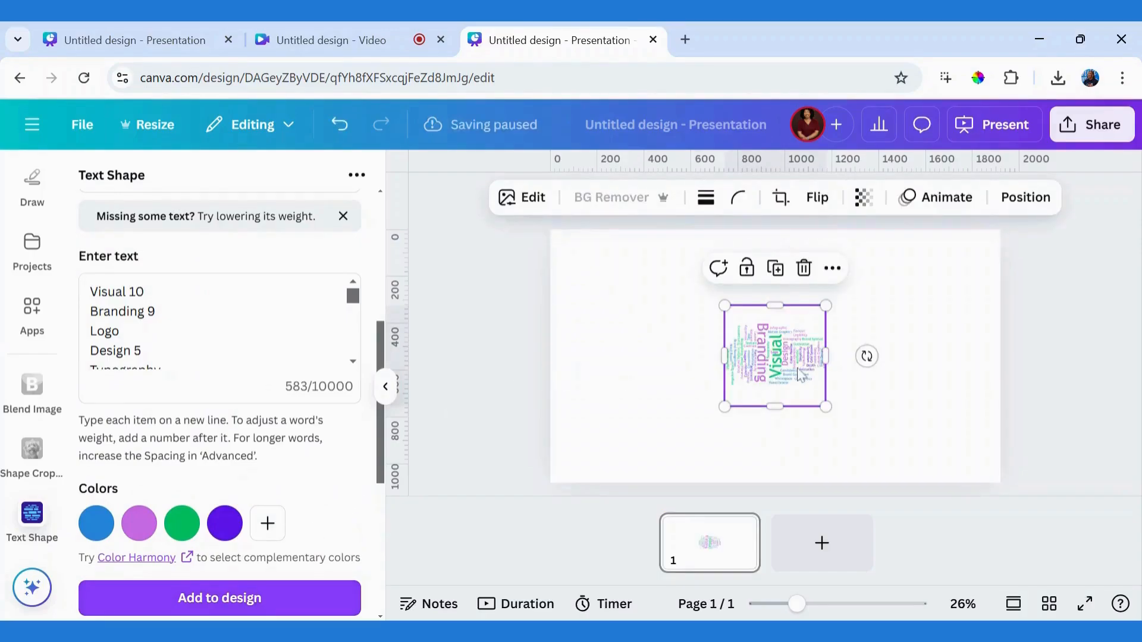
# Step: Enlarge the word cloud slightly near the page's top edge and duplicate it repeatedly to cover the whole page
pyautogui.moveTo(782, 354); pyautogui.dragTo(746, 297)
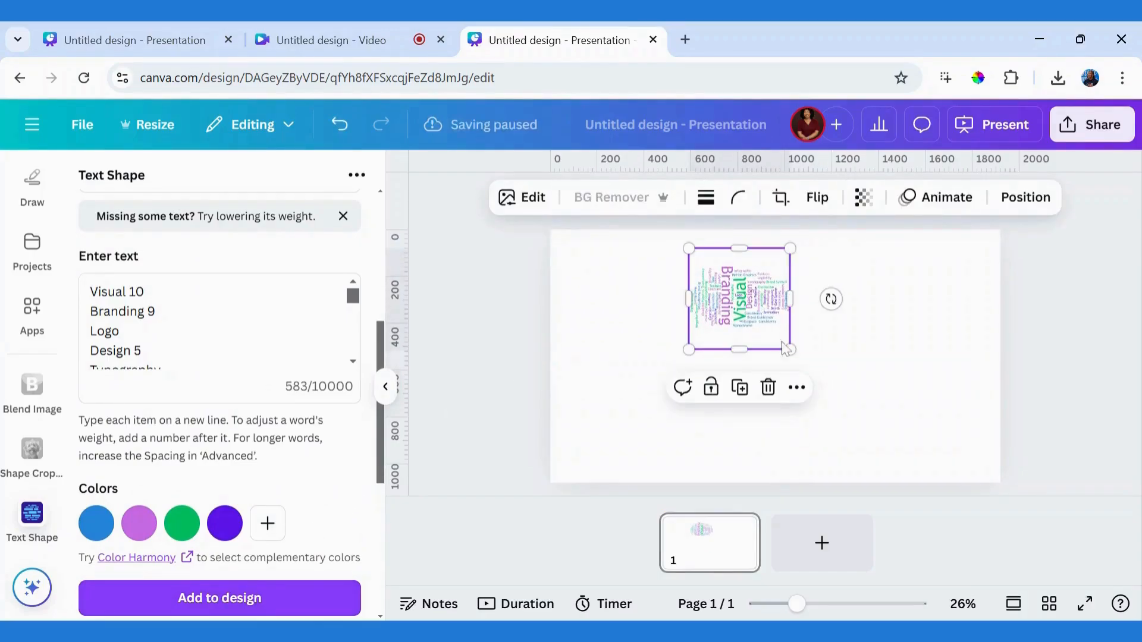
pyautogui.moveTo(791, 351); pyautogui.dragTo(810, 369)
pyautogui.click(748, 406)
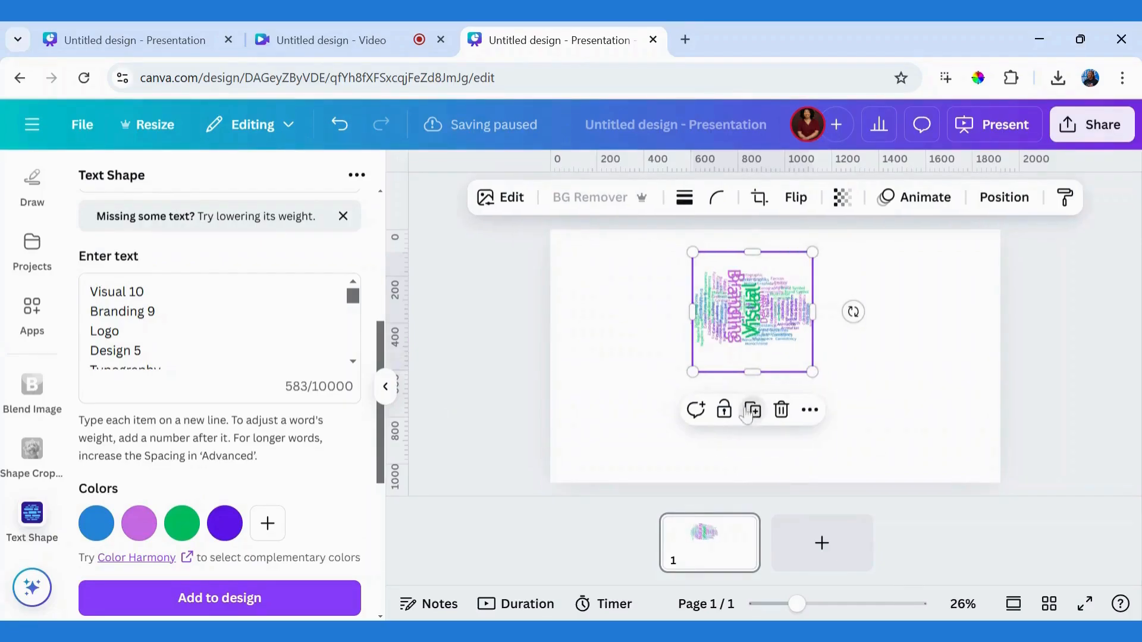
pyautogui.moveTo(767, 326); pyautogui.dragTo(766, 386)
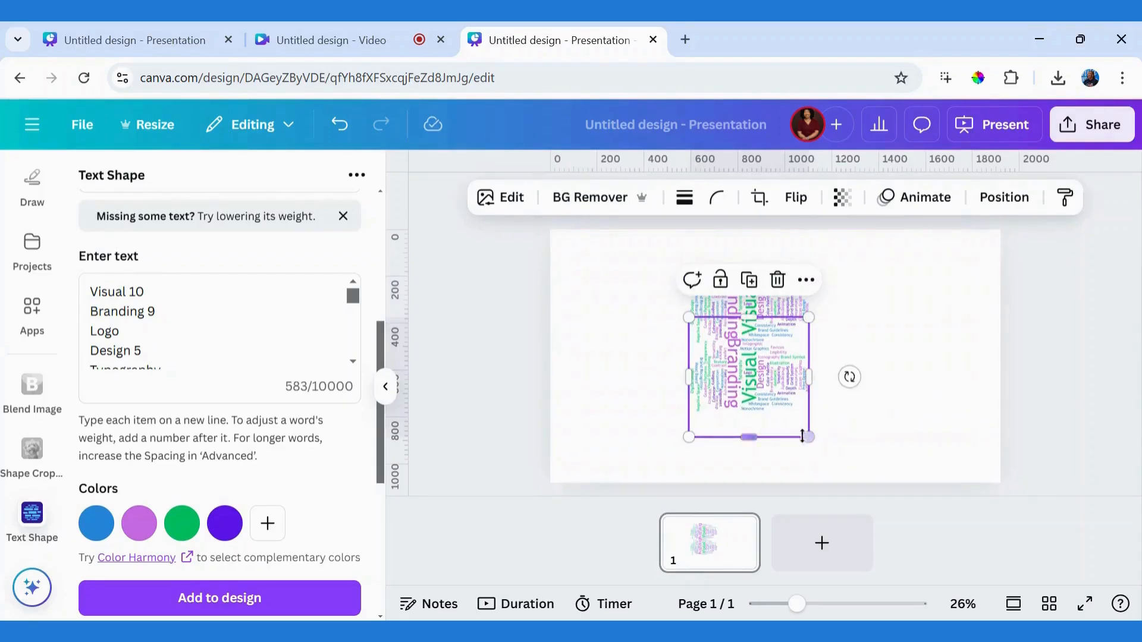
pyautogui.click(749, 280)
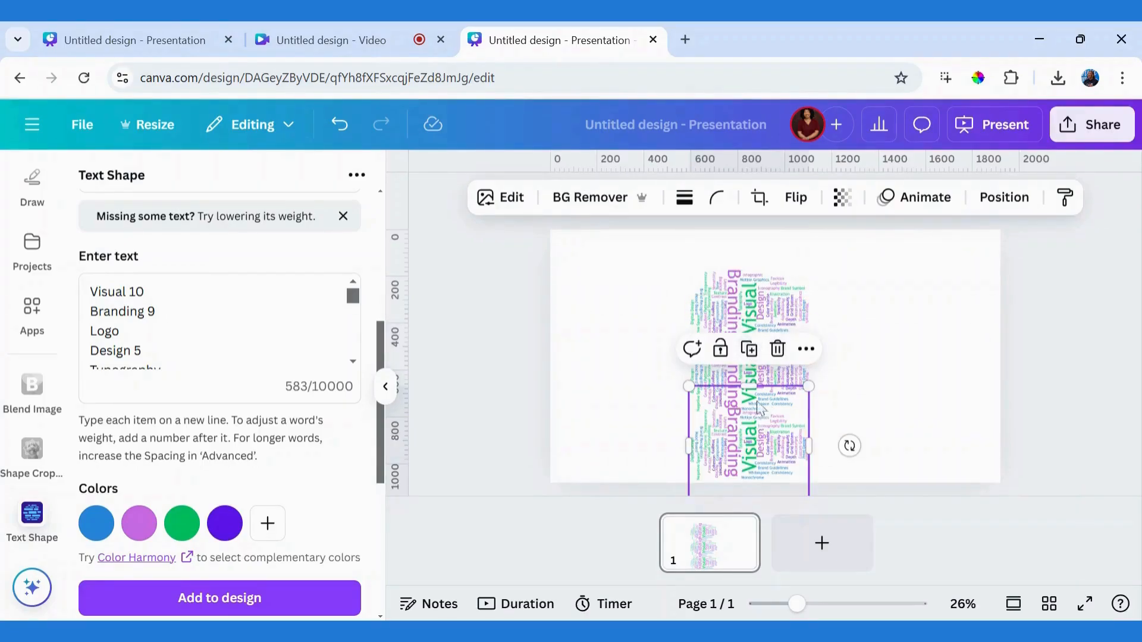
pyautogui.click(749, 348)
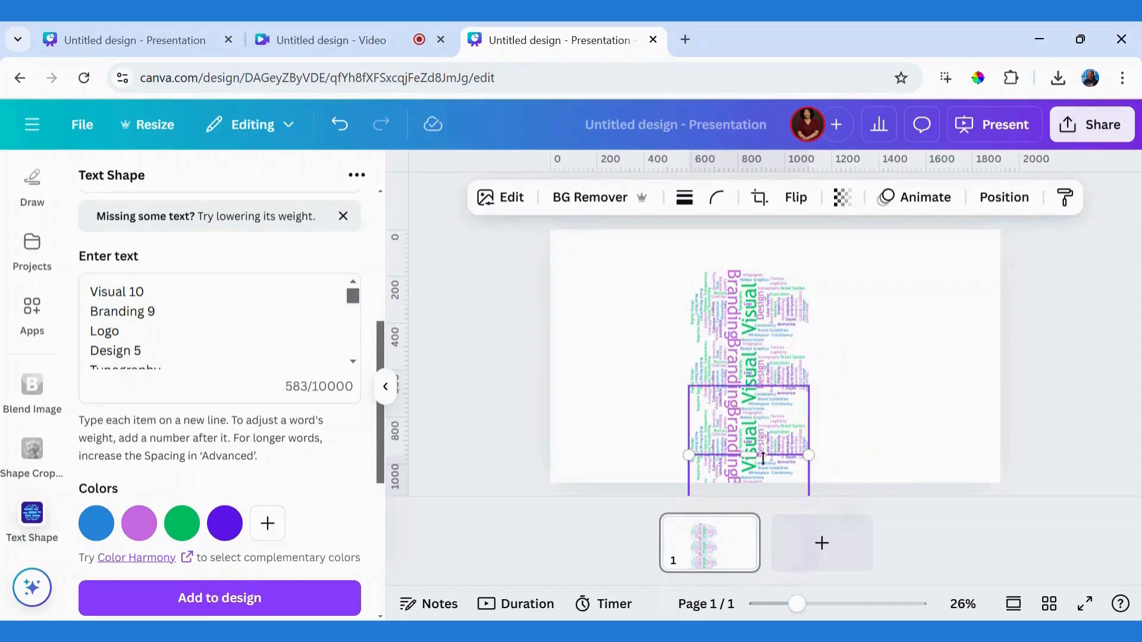
pyautogui.moveTo(763, 458); pyautogui.dragTo(849, 361)
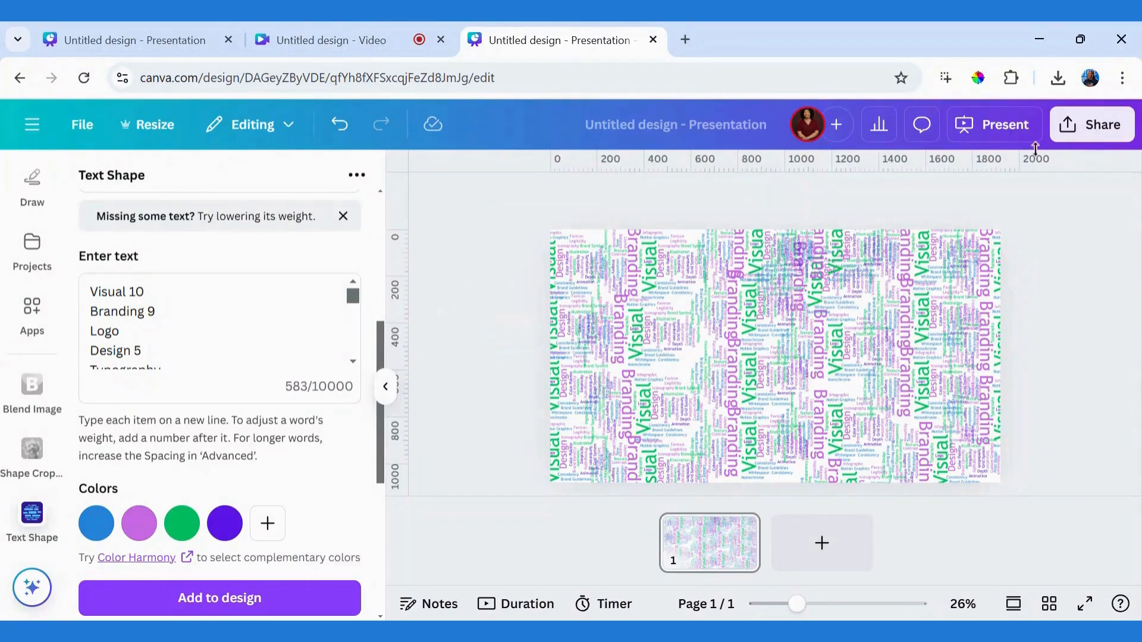
# Step: Download the word cloud page as a PNG at size 1, 1,920 × 1,080 px
pyautogui.click(1092, 125)
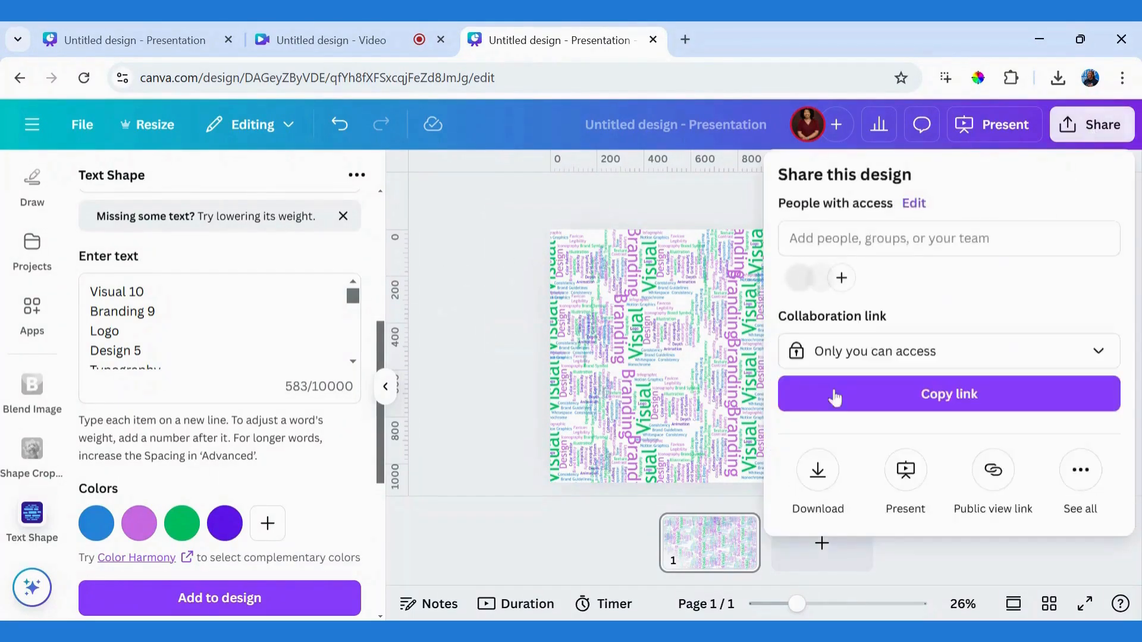
pyautogui.click(815, 469)
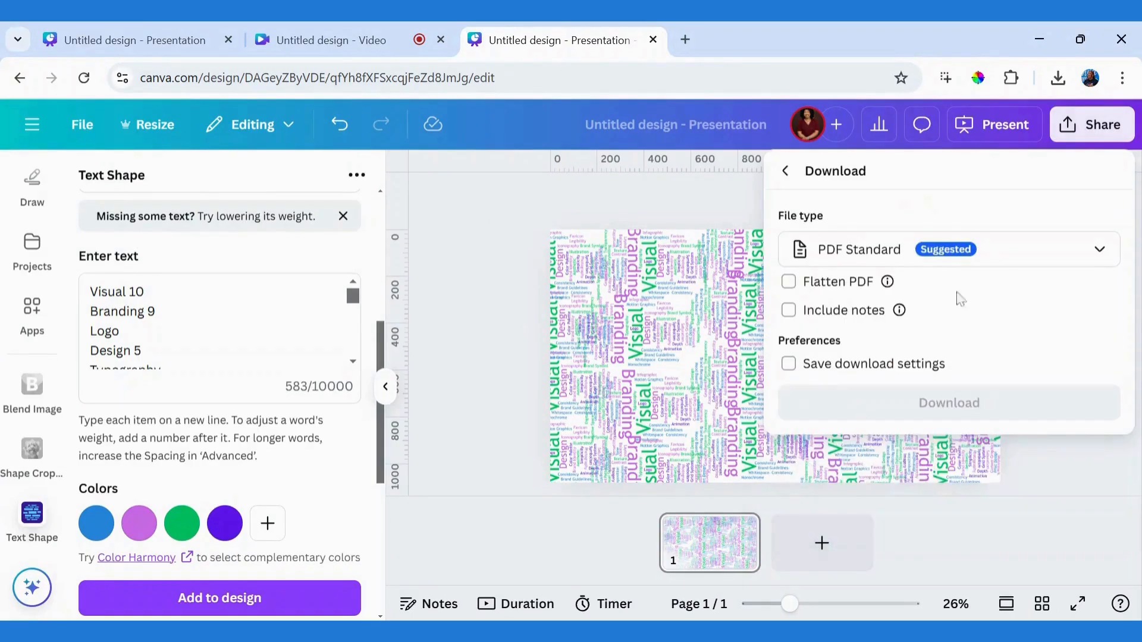
pyautogui.click(1068, 251)
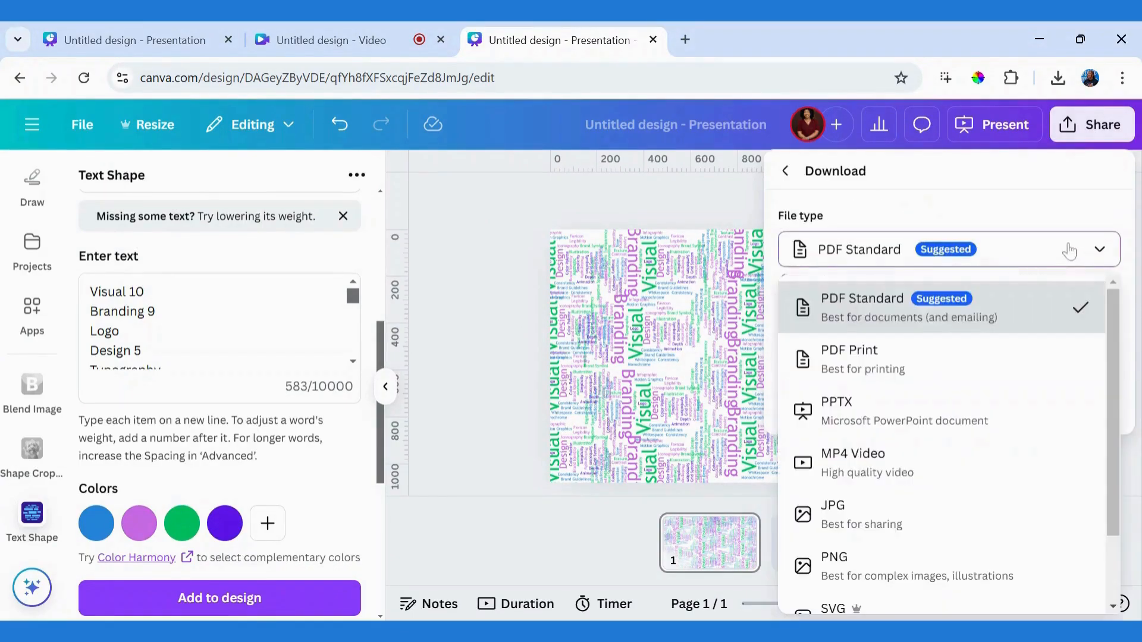
pyautogui.click(857, 562)
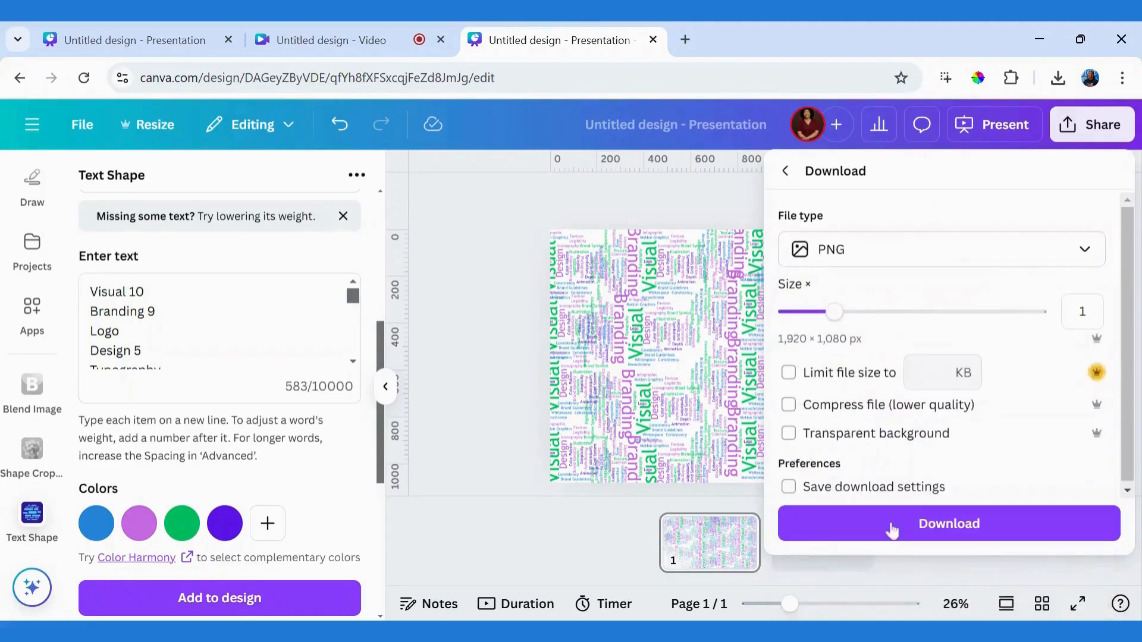
pyautogui.click(918, 531)
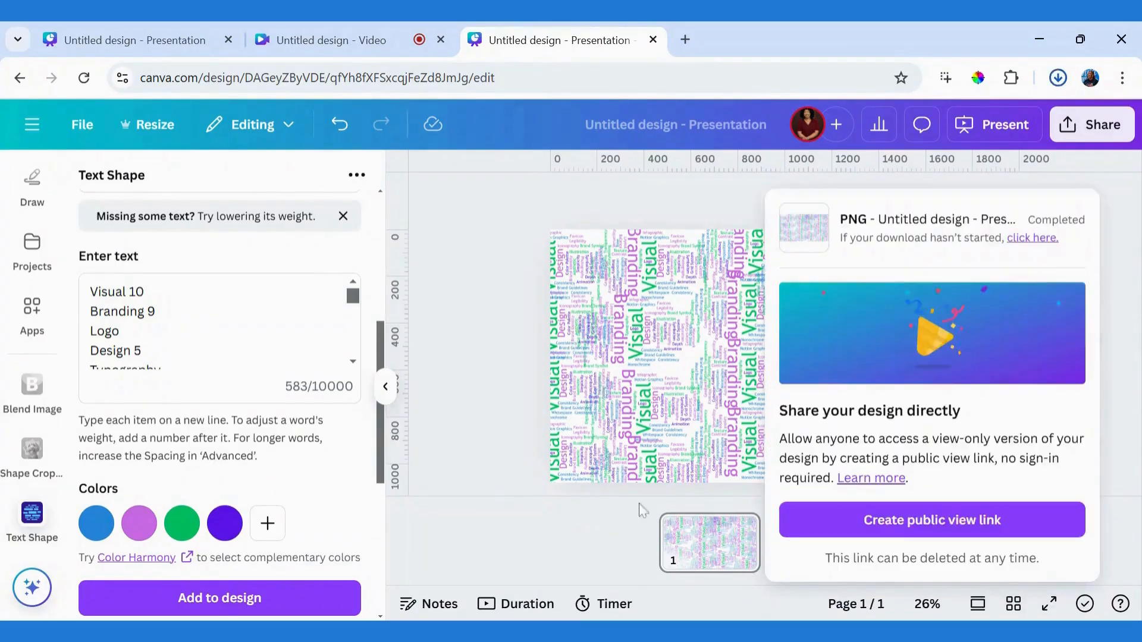
# Step: Add a second page and place the downloaded word cloud image near the page's upper-left corner
pyautogui.click(821, 542)
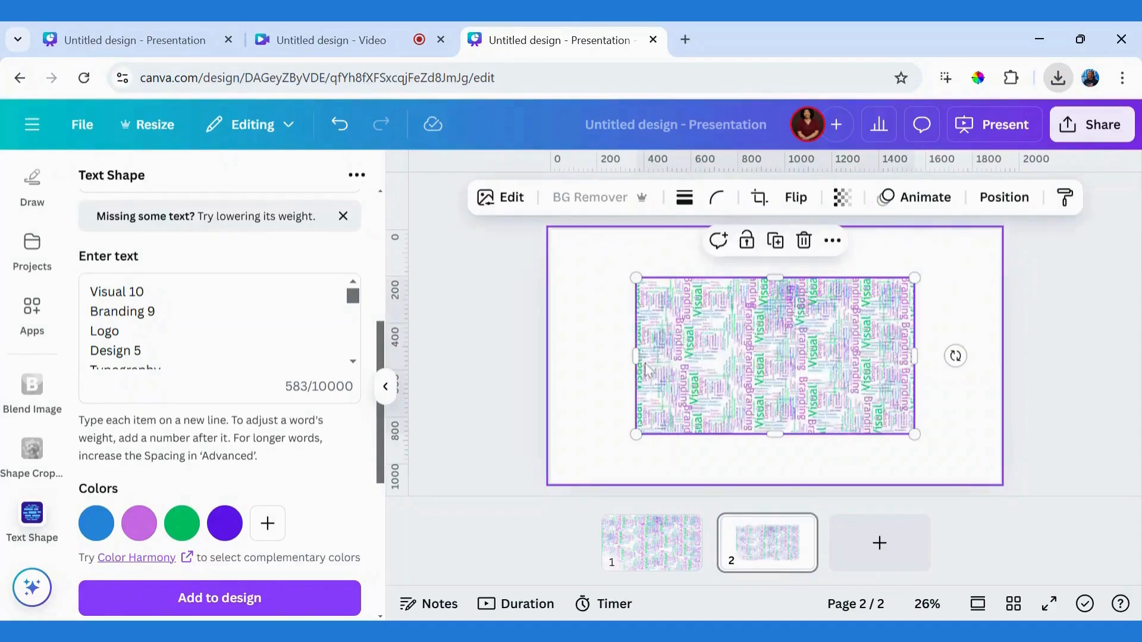
pyautogui.moveTo(705, 352); pyautogui.dragTo(629, 310)
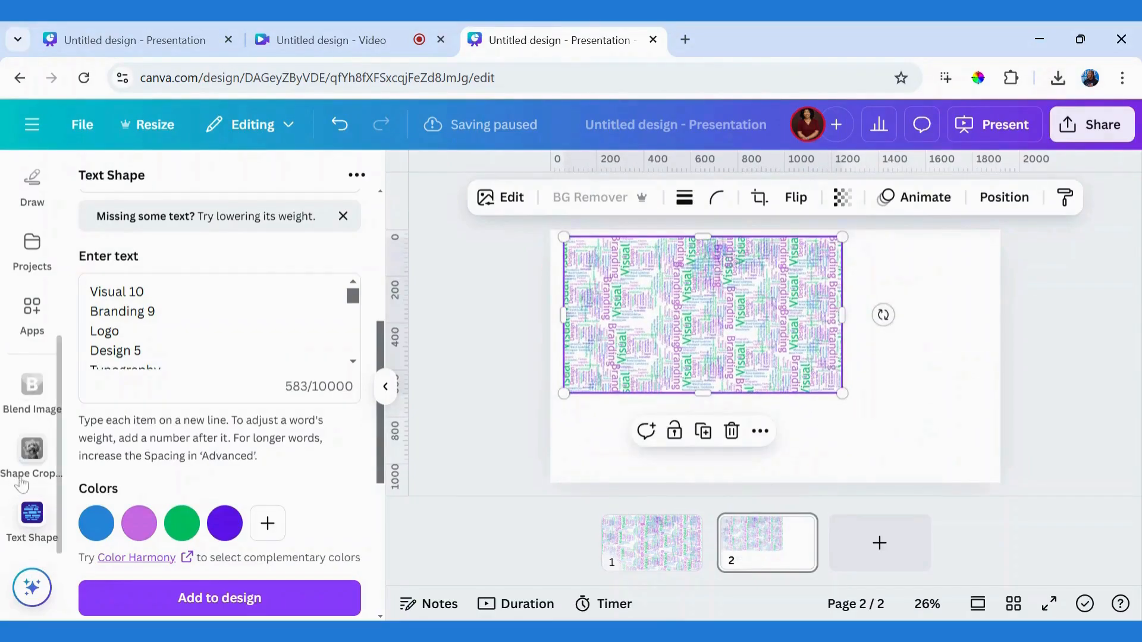
# Step: Apply the heart frame to the word cloud image in Shape Cropper and set the image zoom to 1.58
pyautogui.click(26, 458)
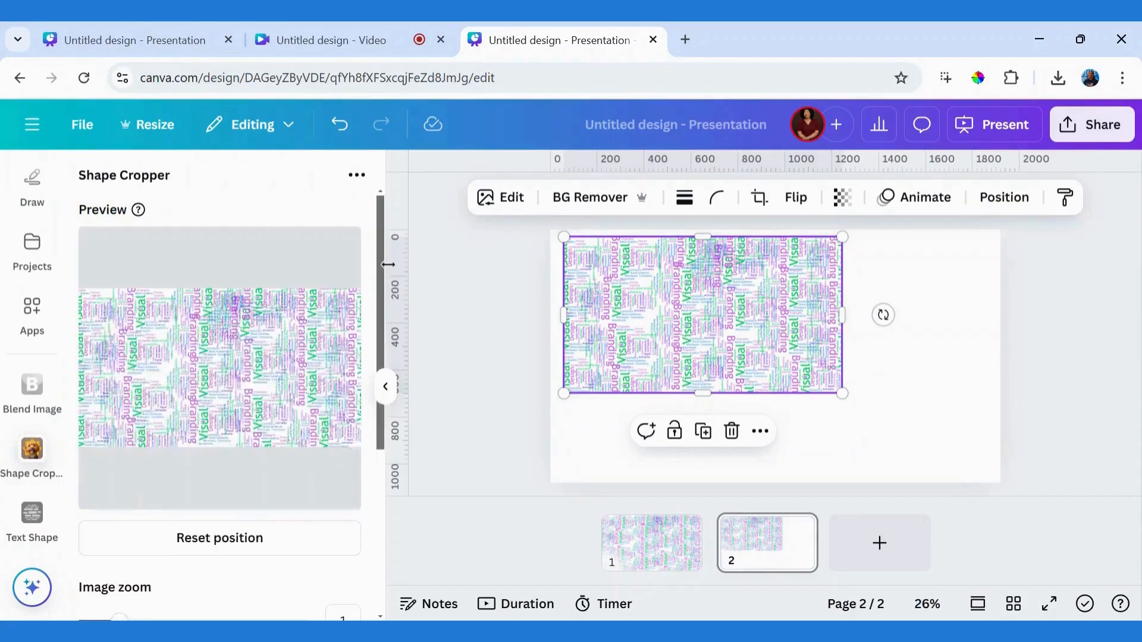
pyautogui.moveTo(385, 290); pyautogui.dragTo(371, 262)
pyautogui.scroll(-4, 383, 449)
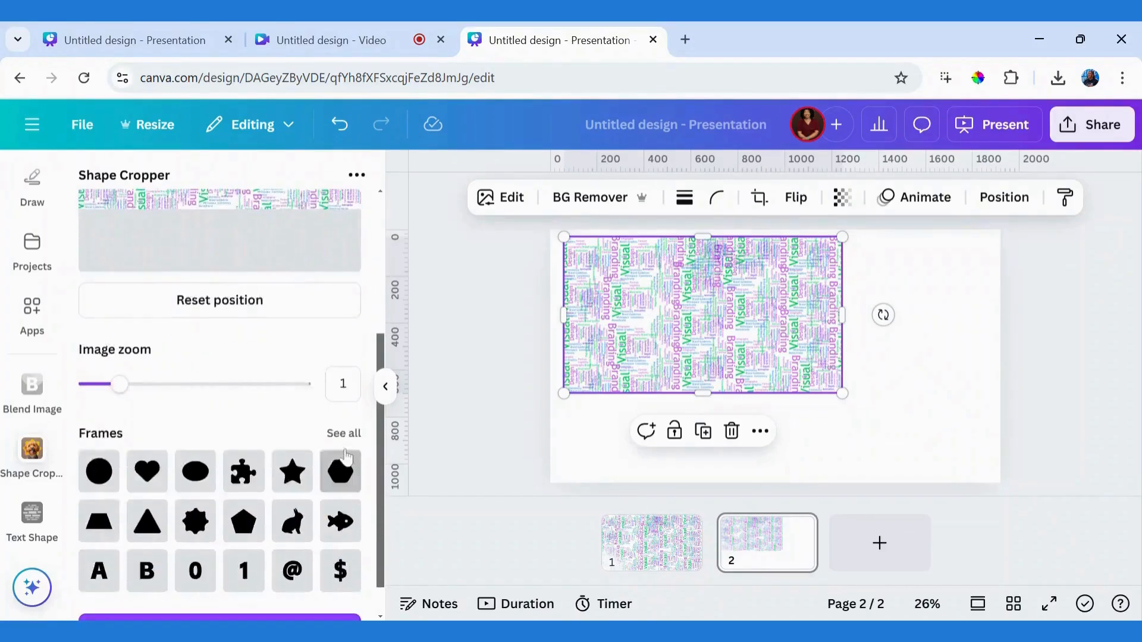
pyautogui.click(342, 433)
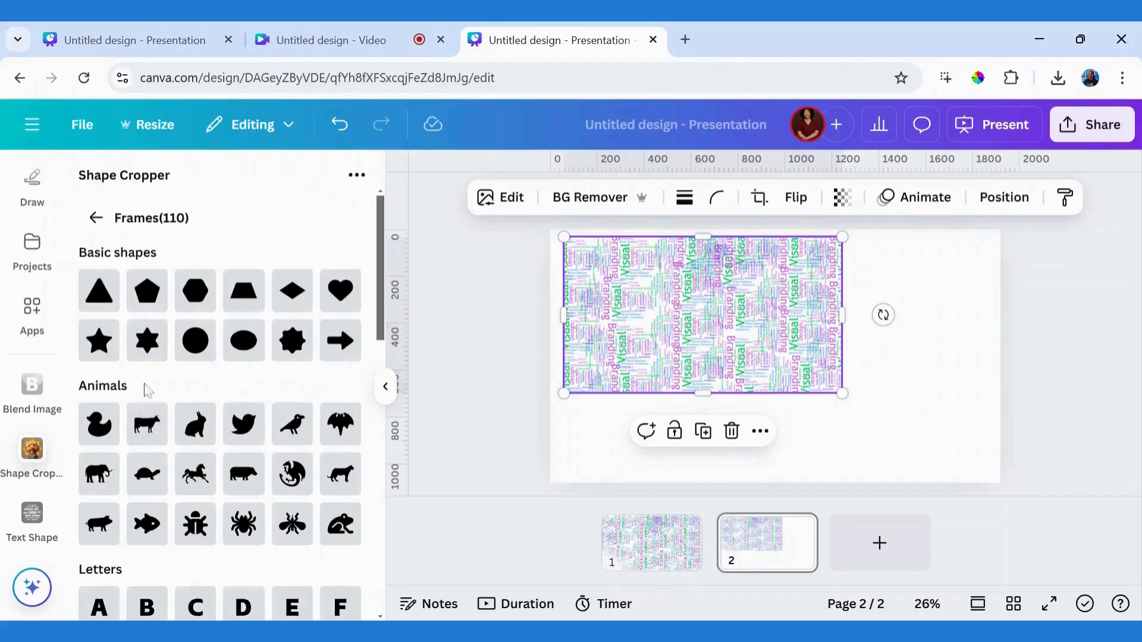
pyautogui.moveTo(381, 324)
pyautogui.mouseDown()
pyautogui.moveTo(392, 595)
pyautogui.moveTo(383, 336)
pyautogui.mouseUp()
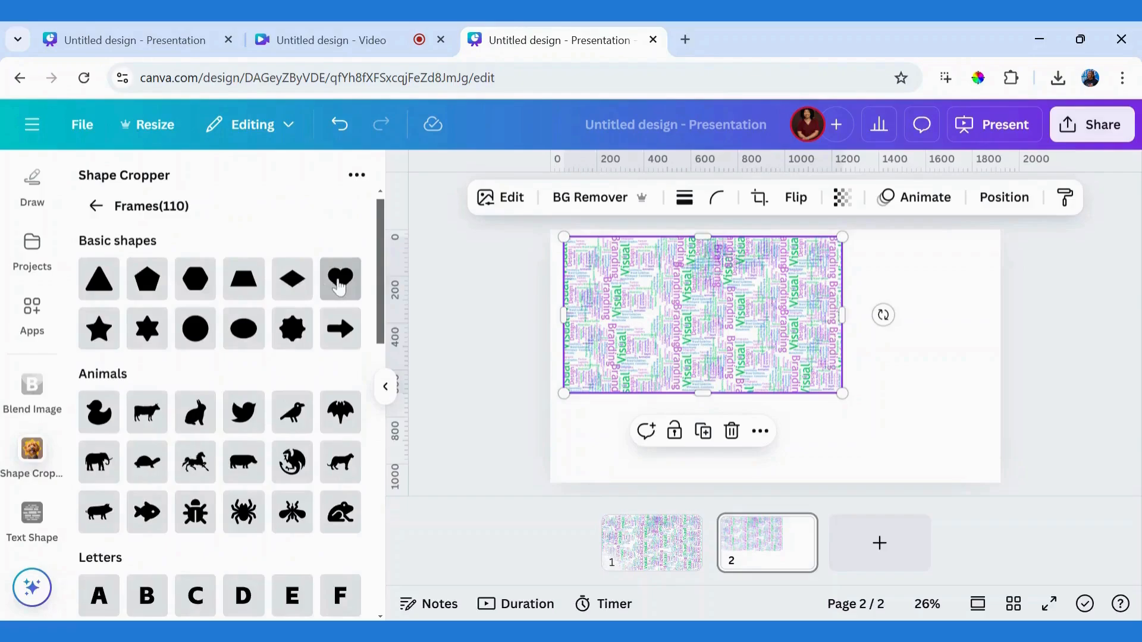
pyautogui.click(339, 288)
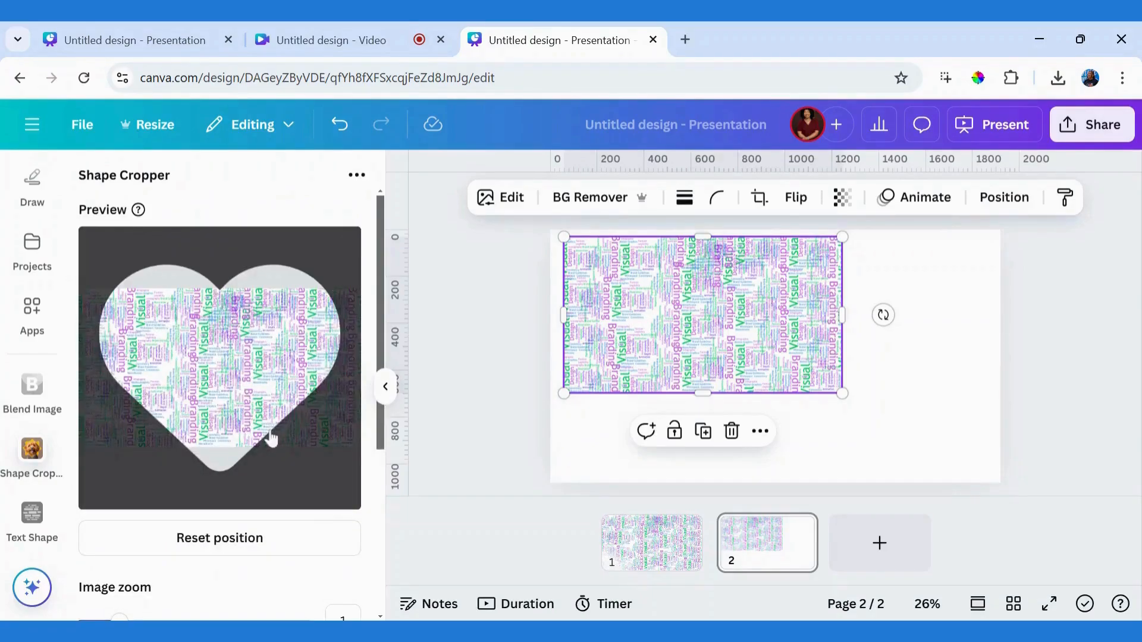
pyautogui.moveTo(381, 446); pyautogui.dragTo(384, 503)
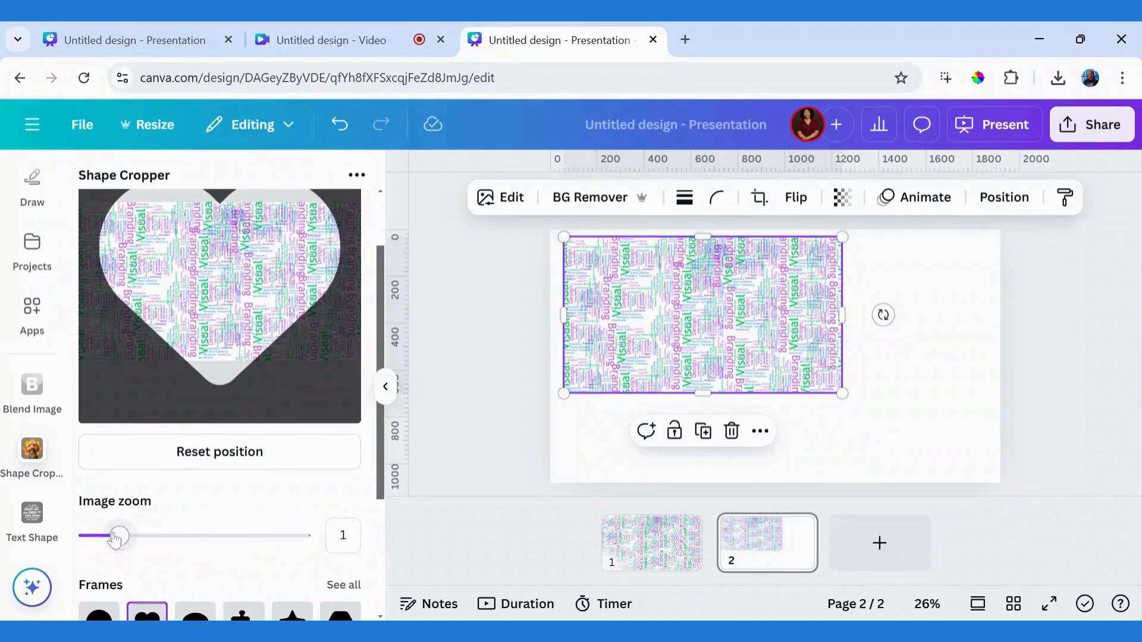
pyautogui.moveTo(118, 539); pyautogui.dragTo(146, 539)
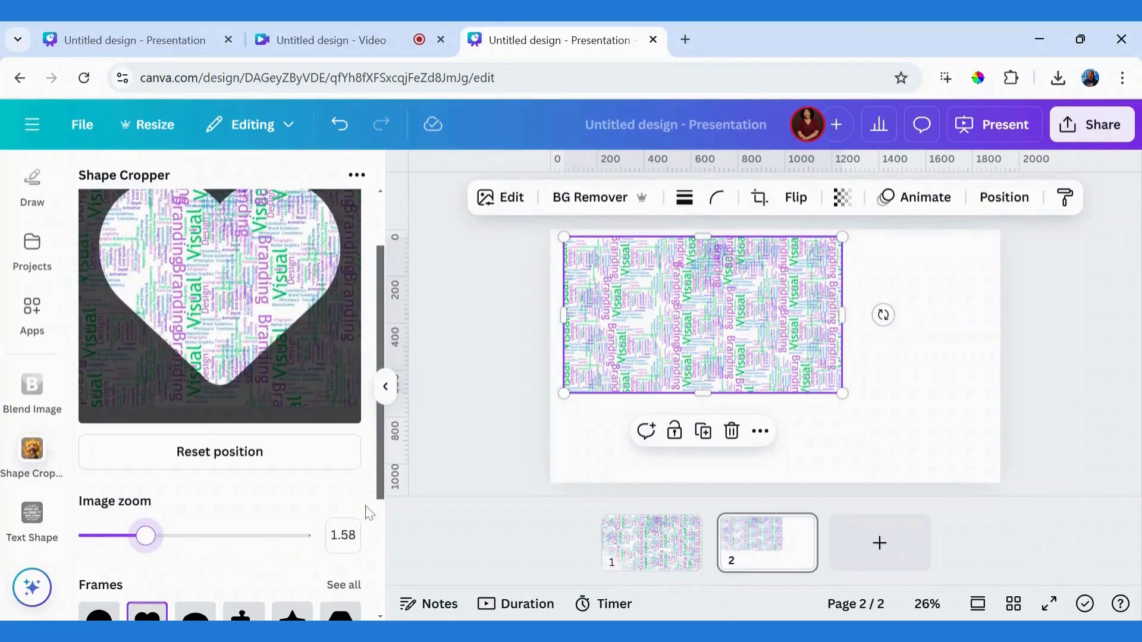
# Step: Add the heart-shaped crop to the design and move it to the page's lower-right corner
pyautogui.moveTo(381, 495); pyautogui.dragTo(381, 608)
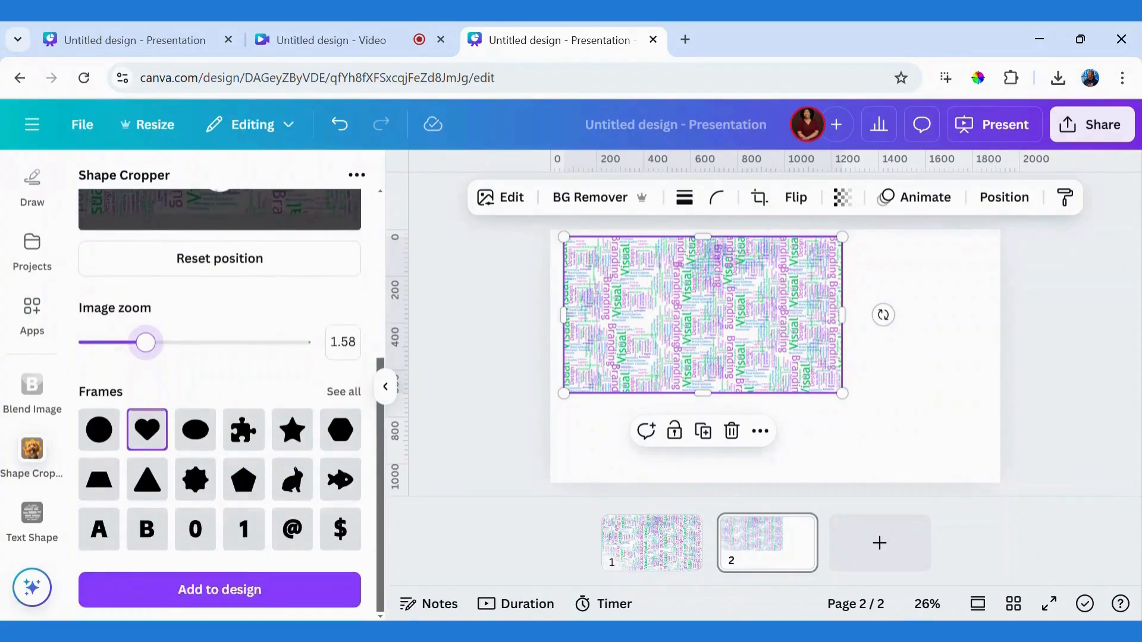
pyautogui.click(252, 595)
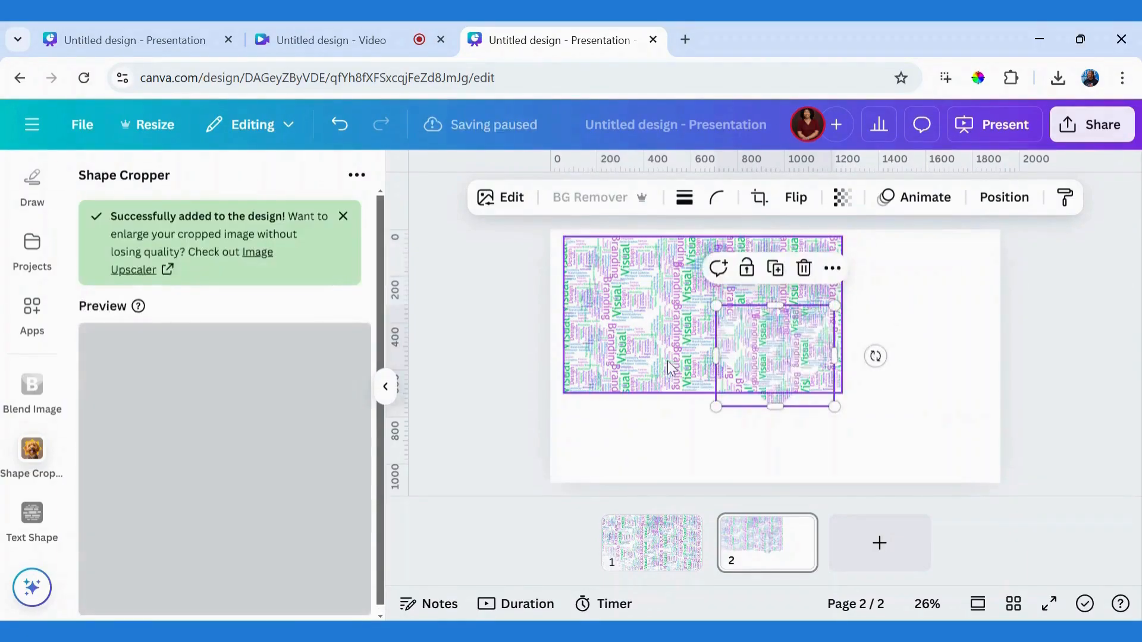
pyautogui.moveTo(789, 353); pyautogui.dragTo(936, 429)
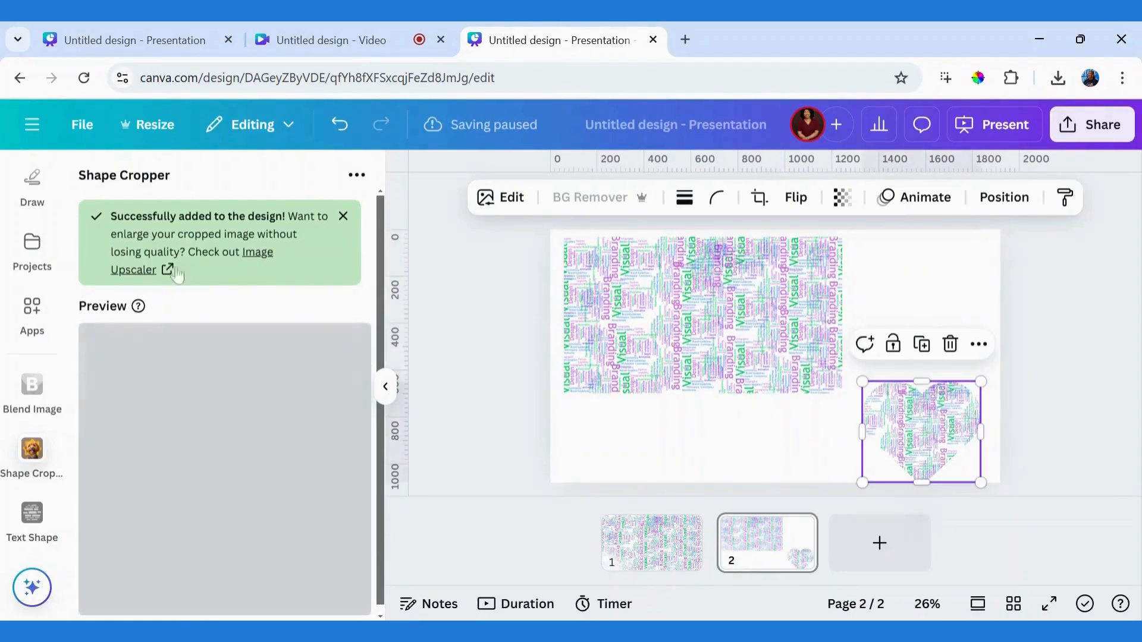
# Step: Apply the bird frame from the Animals shapes to the word cloud image in Shape Cropper and set the image zoom to 1.98
pyautogui.click(652, 325)
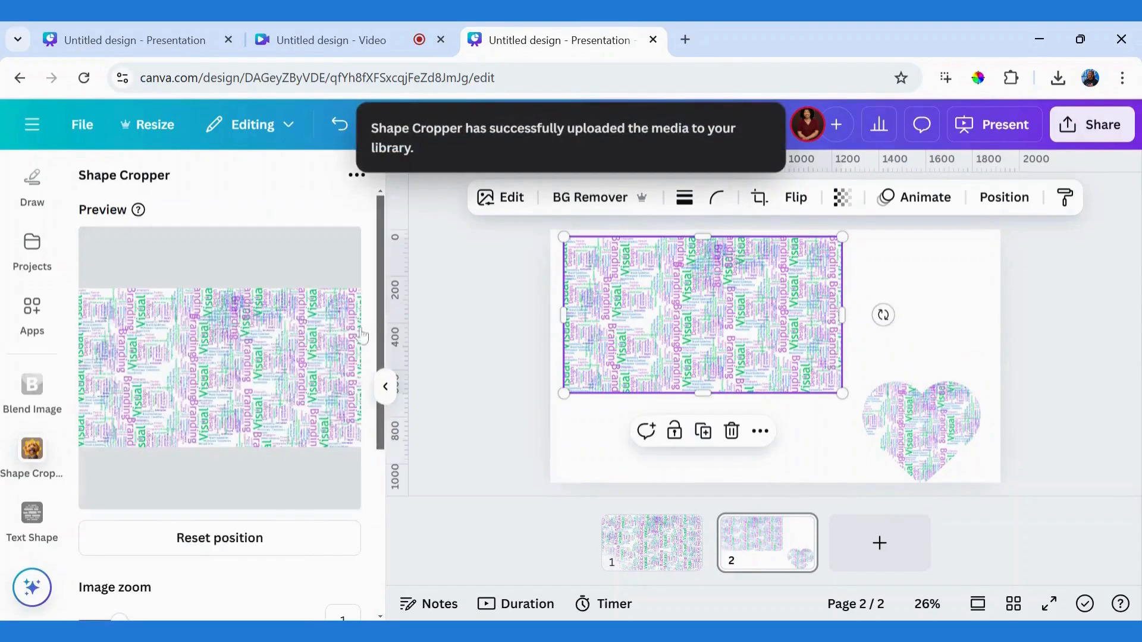
pyautogui.scroll(-1, 370, 393)
pyautogui.scroll(-3, 370, 392)
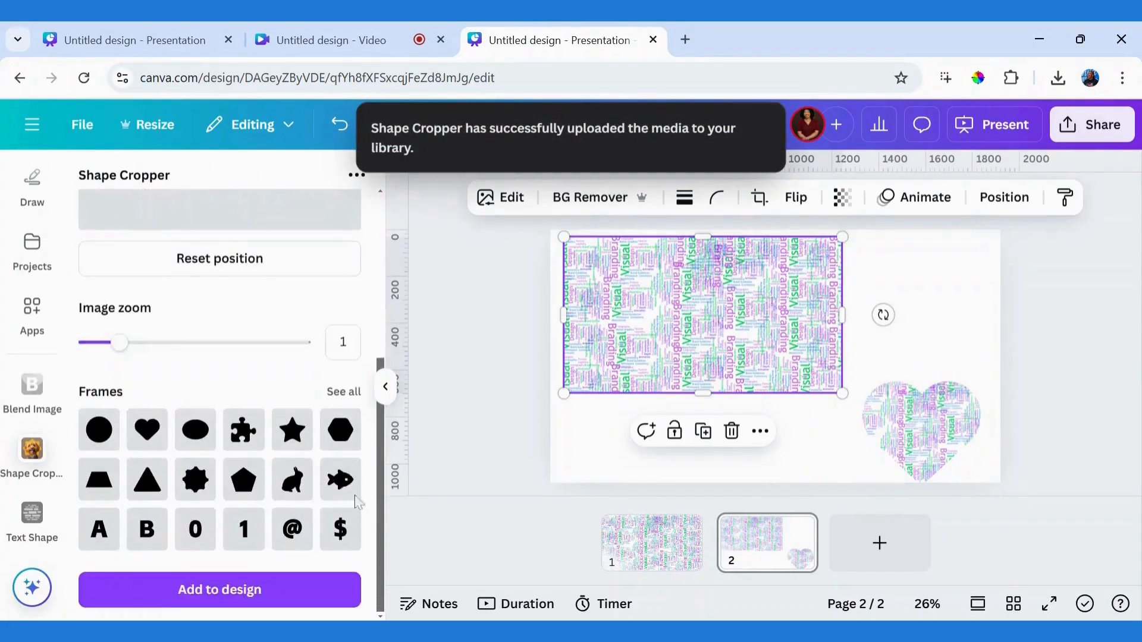
pyautogui.click(343, 396)
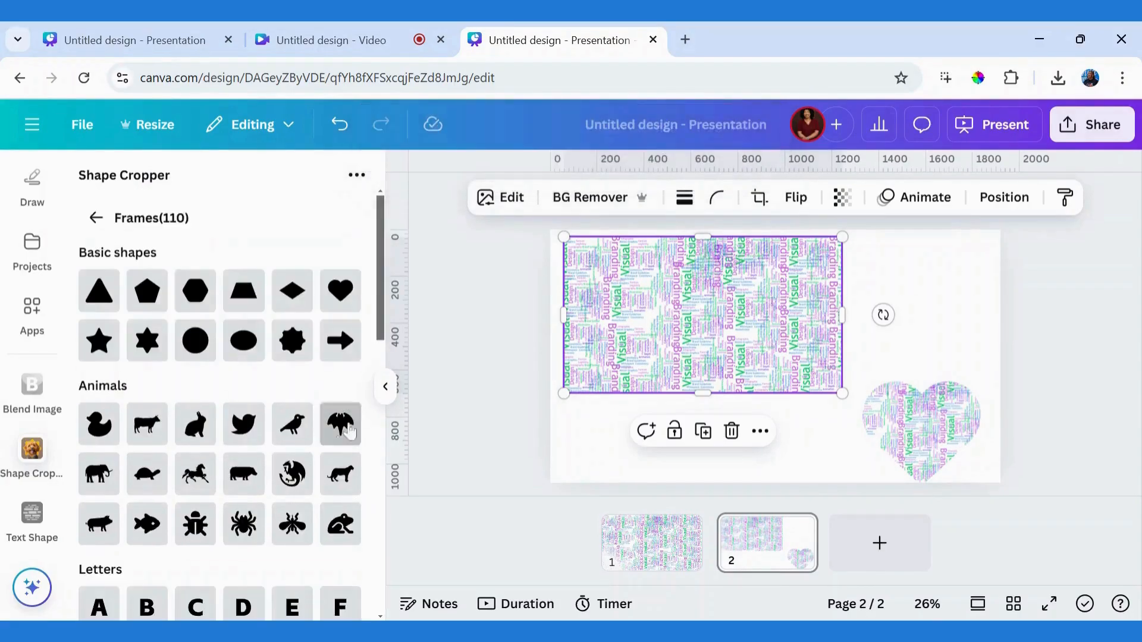
pyautogui.click(247, 430)
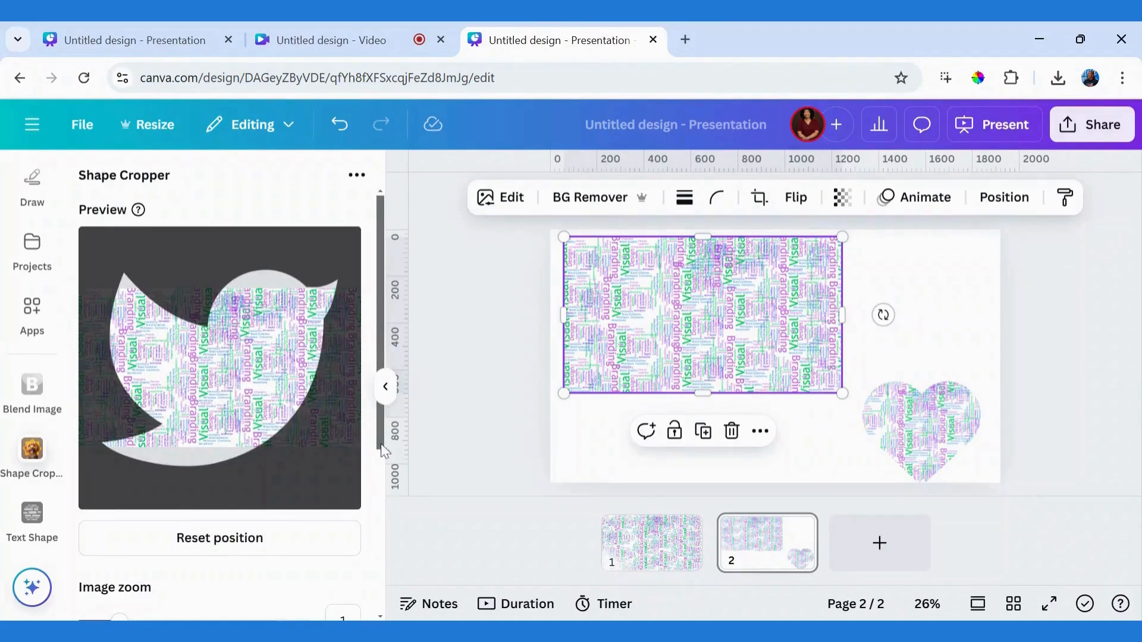
pyautogui.scroll(-4, 384, 450)
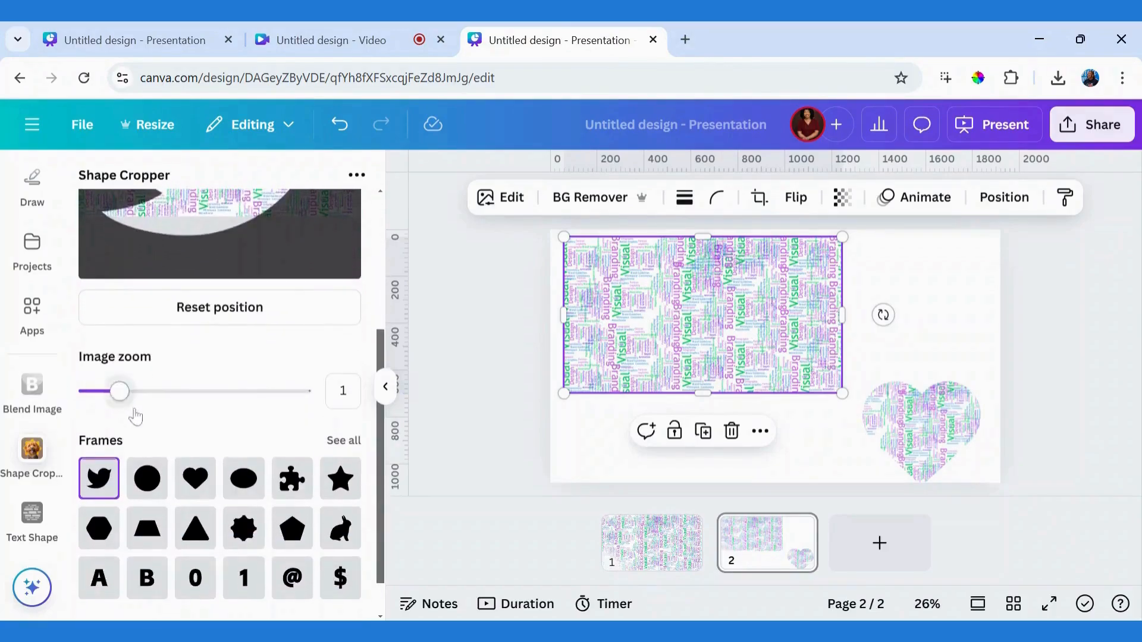
pyautogui.moveTo(119, 391); pyautogui.dragTo(164, 392)
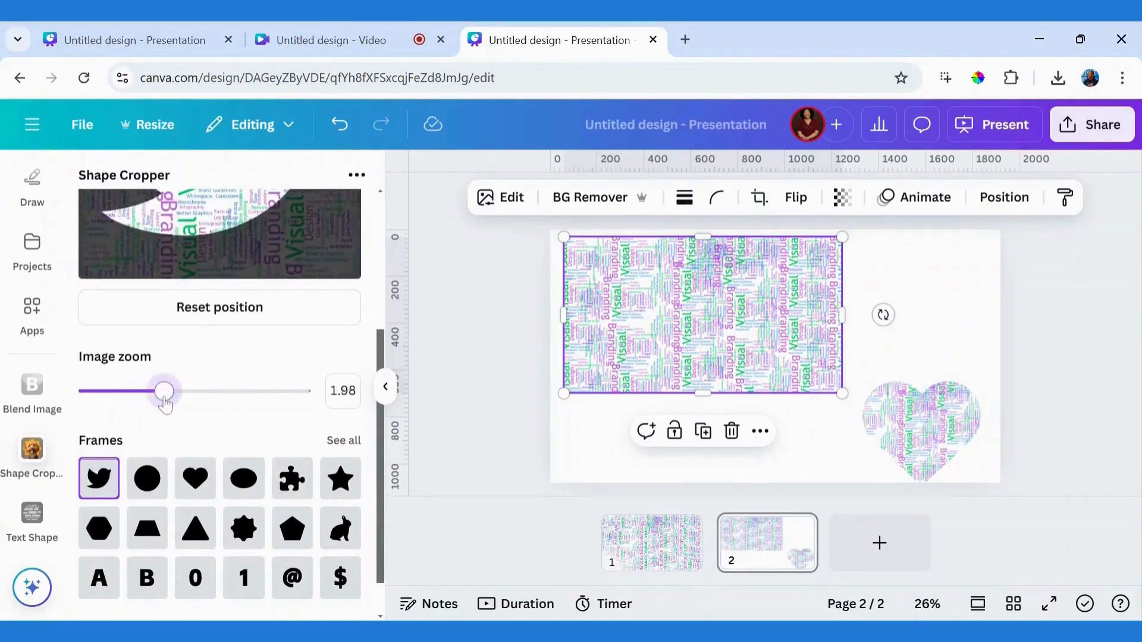
pyautogui.moveTo(375, 436); pyautogui.dragTo(375, 321)
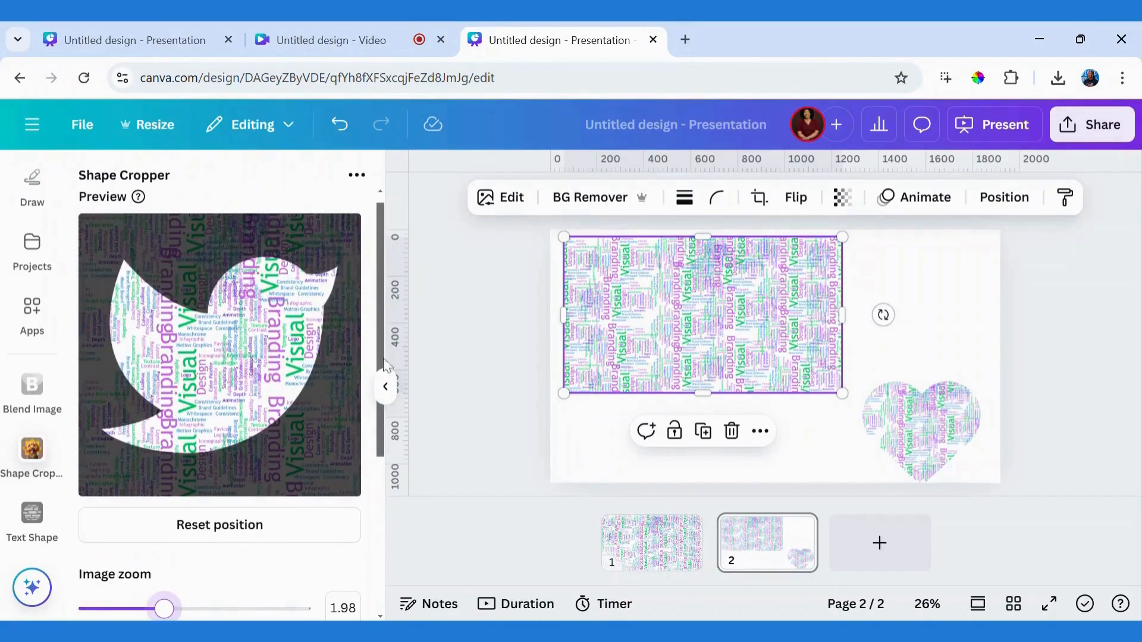
# Step: Place the bird-shaped crop on the page above the heart and shift the rectangular word cloud image slightly down and left
pyautogui.moveTo(386, 364); pyautogui.dragTo(390, 556)
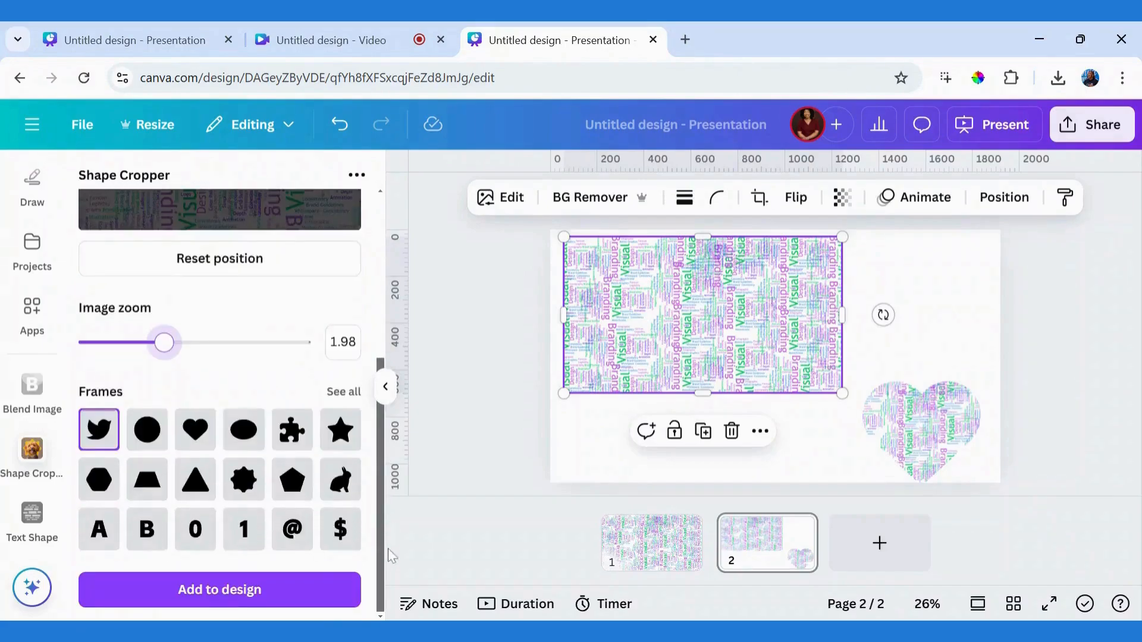
pyautogui.click(250, 590)
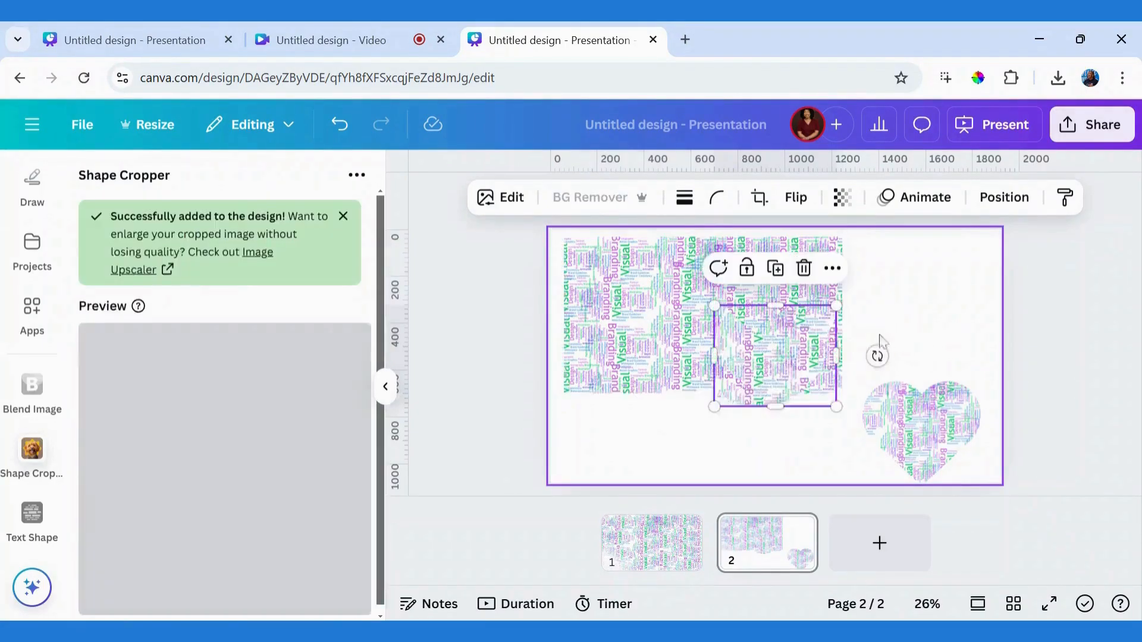
pyautogui.moveTo(781, 372); pyautogui.dragTo(927, 315)
pyautogui.moveTo(750, 315); pyautogui.dragTo(743, 333)
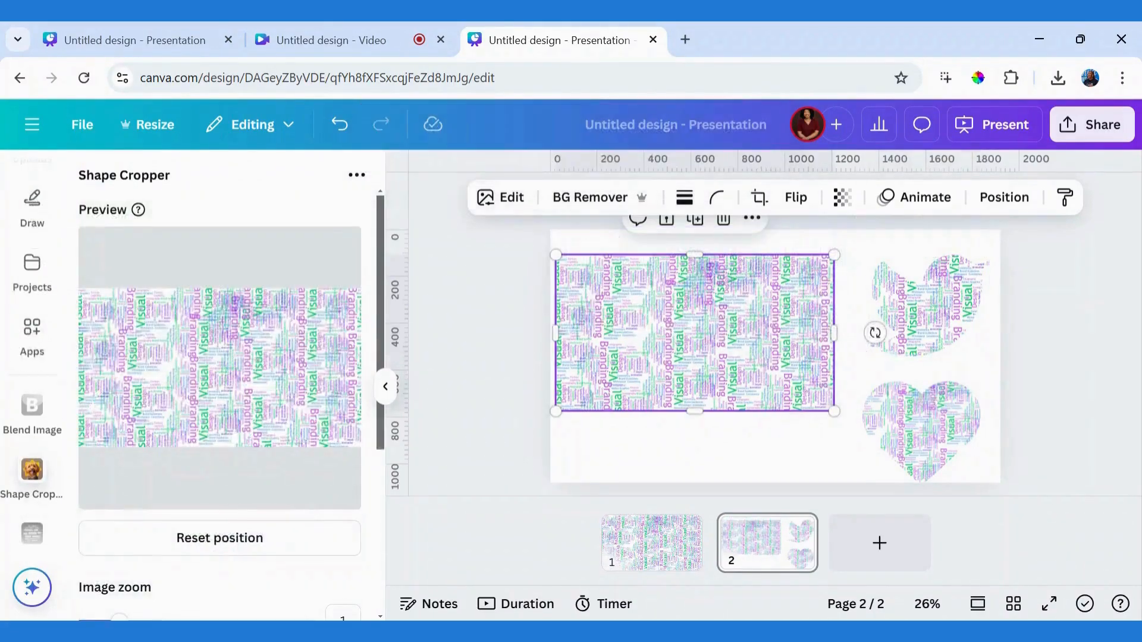